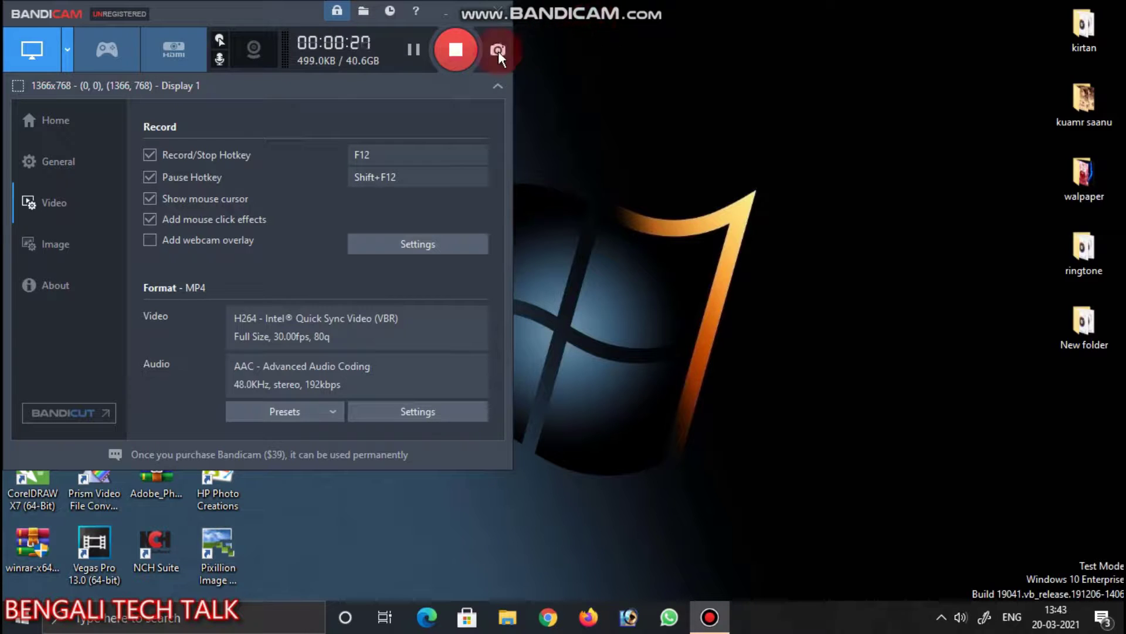
- Minimize the Bandicam recorder window to reveal the desktop
click(475, 20)
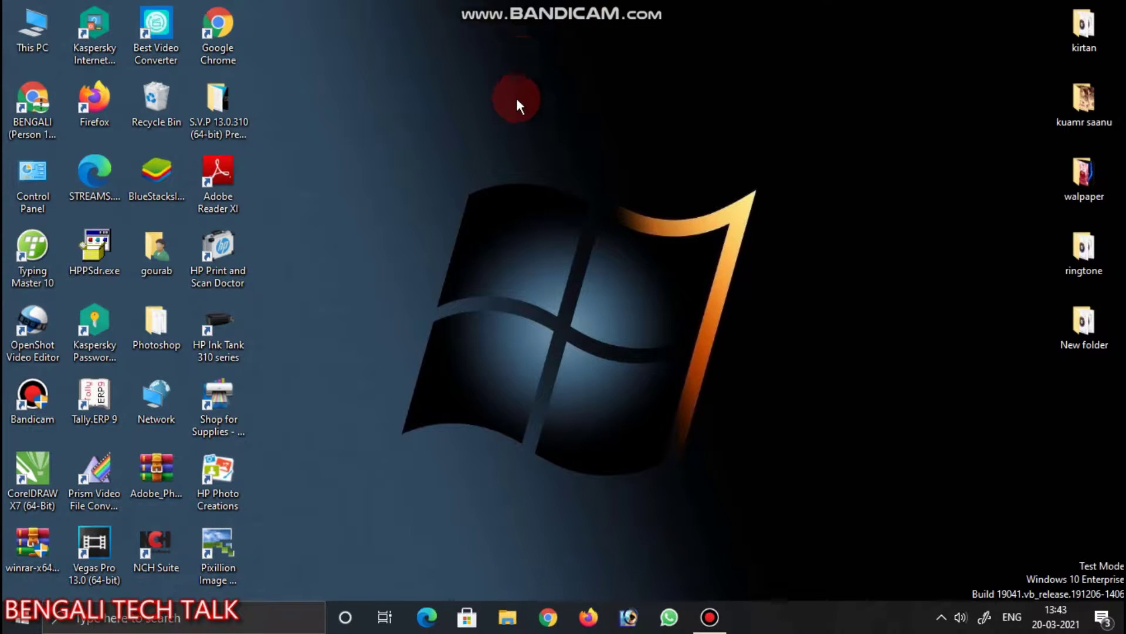
- Refresh the desktop twice from its right-click menu
right_click(518, 177)
click(553, 220)
right_click(526, 197)
click(561, 250)
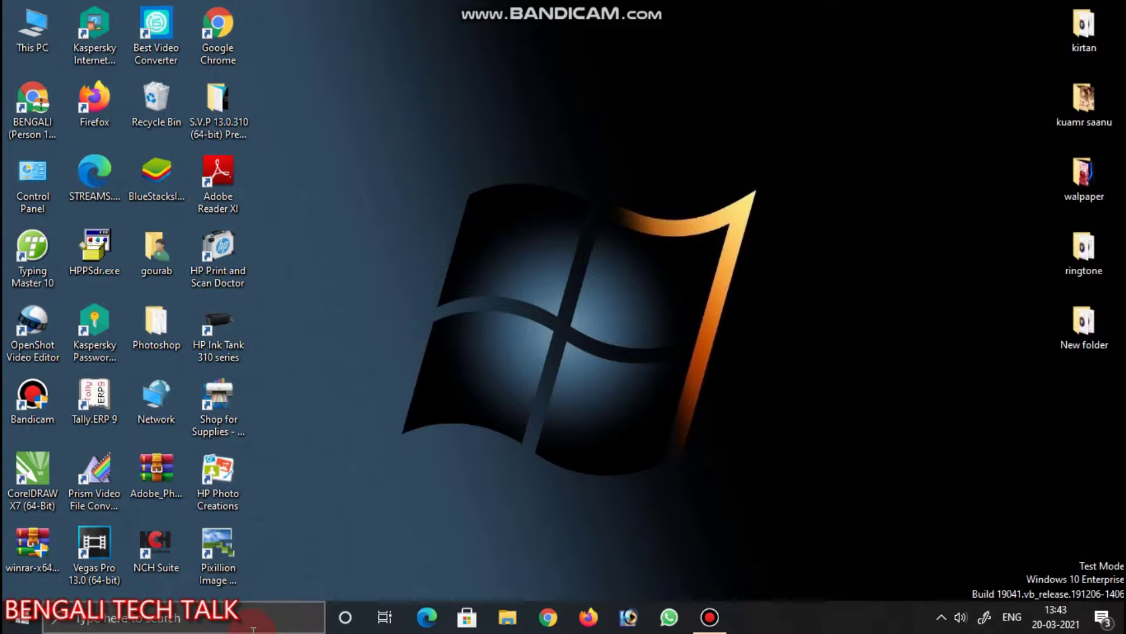
- Search for 'word' in Windows Search and launch Microsoft Office Word 2007
click(209, 623)
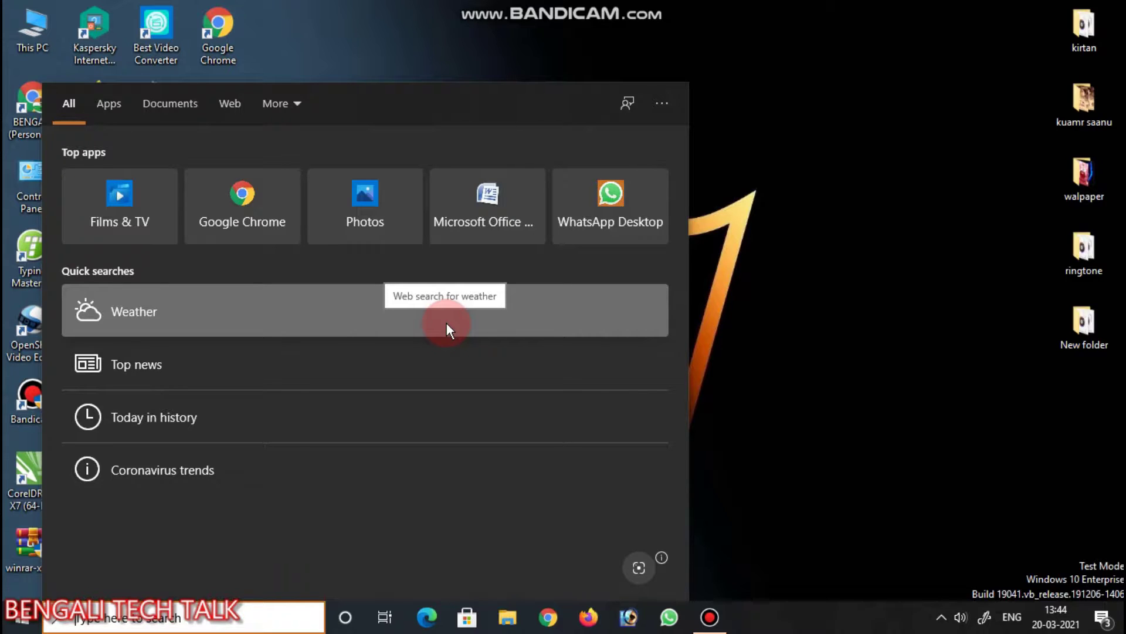
click(183, 611)
click(182, 611)
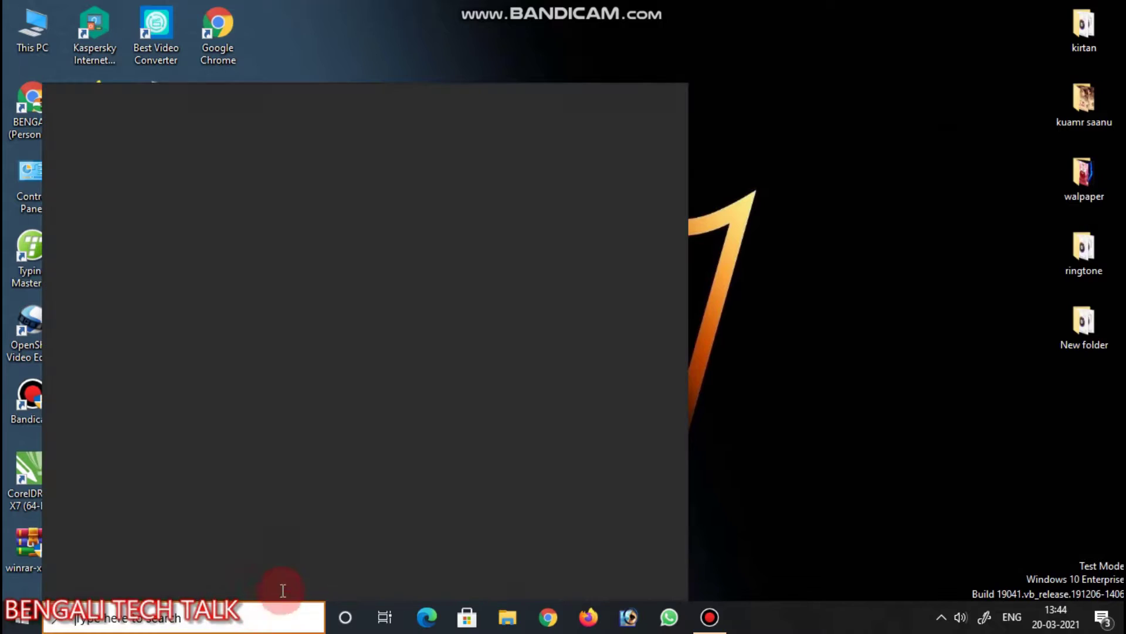
text(ms)
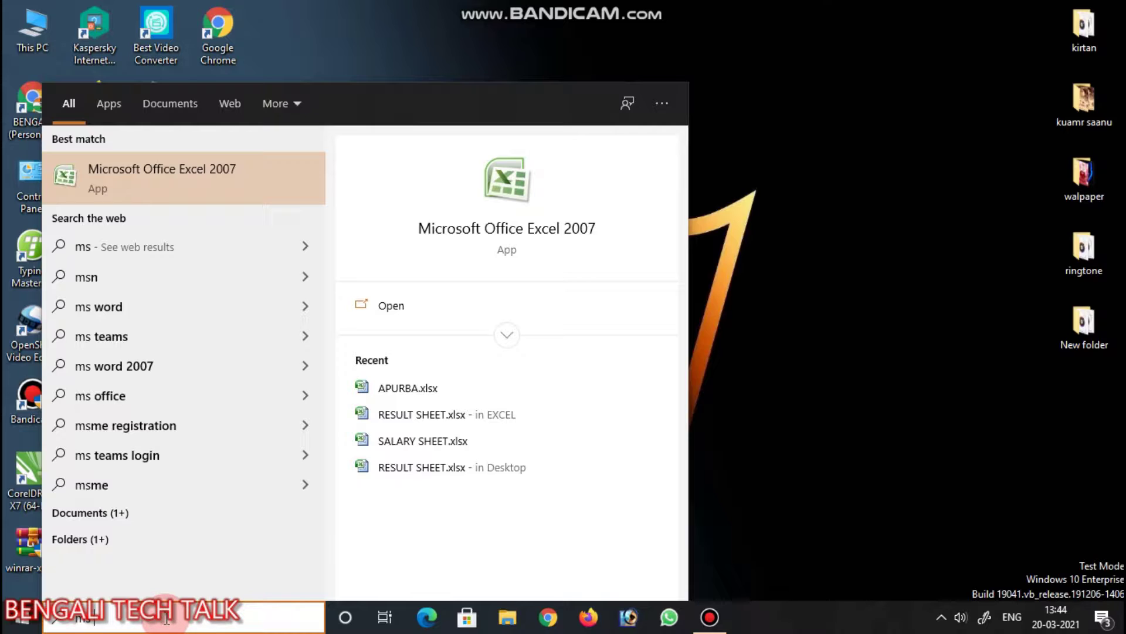
key(BackSpace)
key(BackSpace)
text(wor)
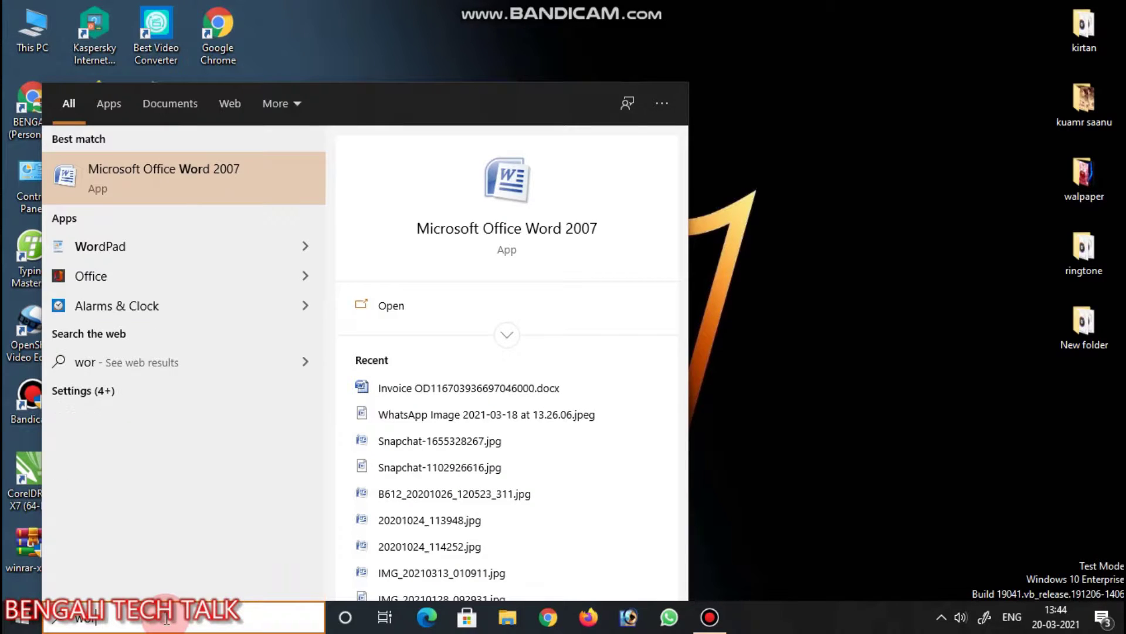
text(d)
key(Return)
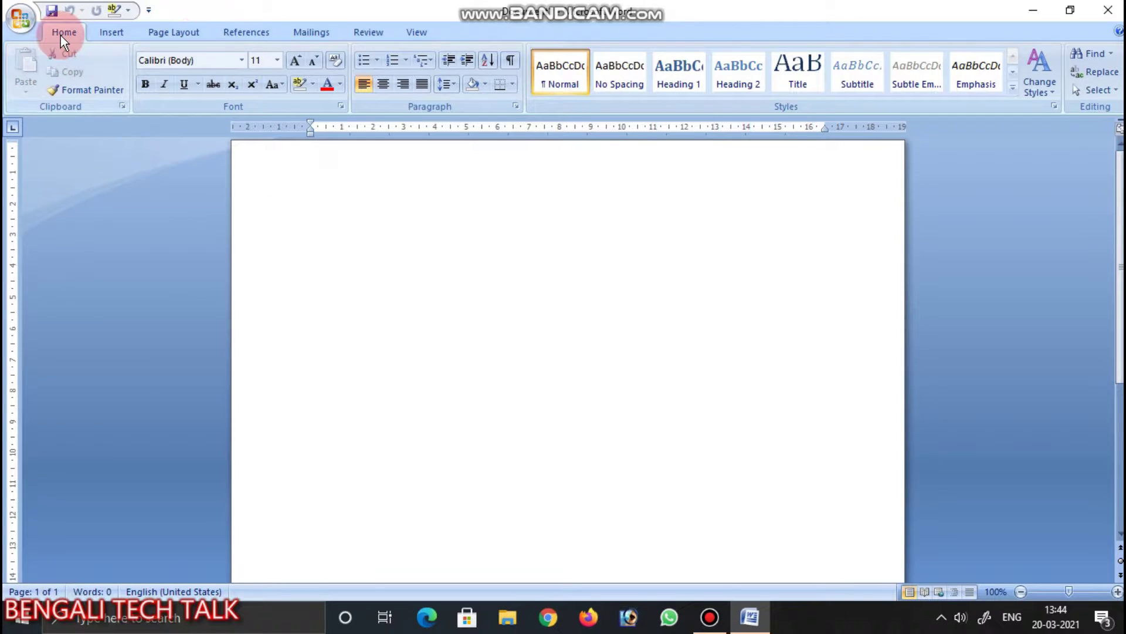
- Look over the Insert options, then switch the ribbon to Page Layout
click(118, 34)
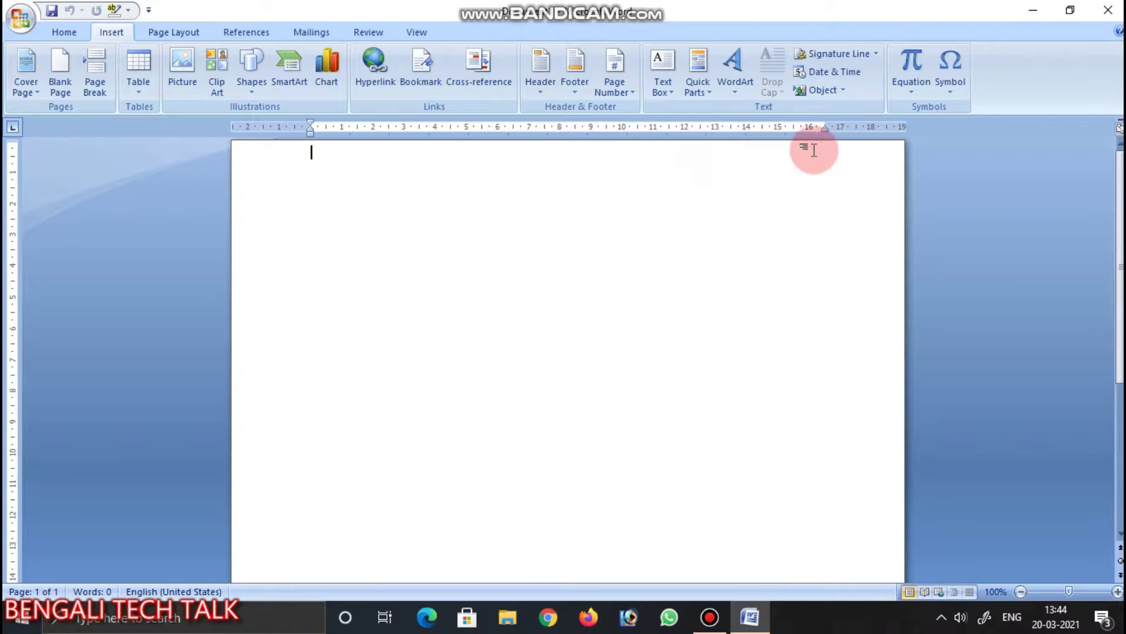
click(188, 26)
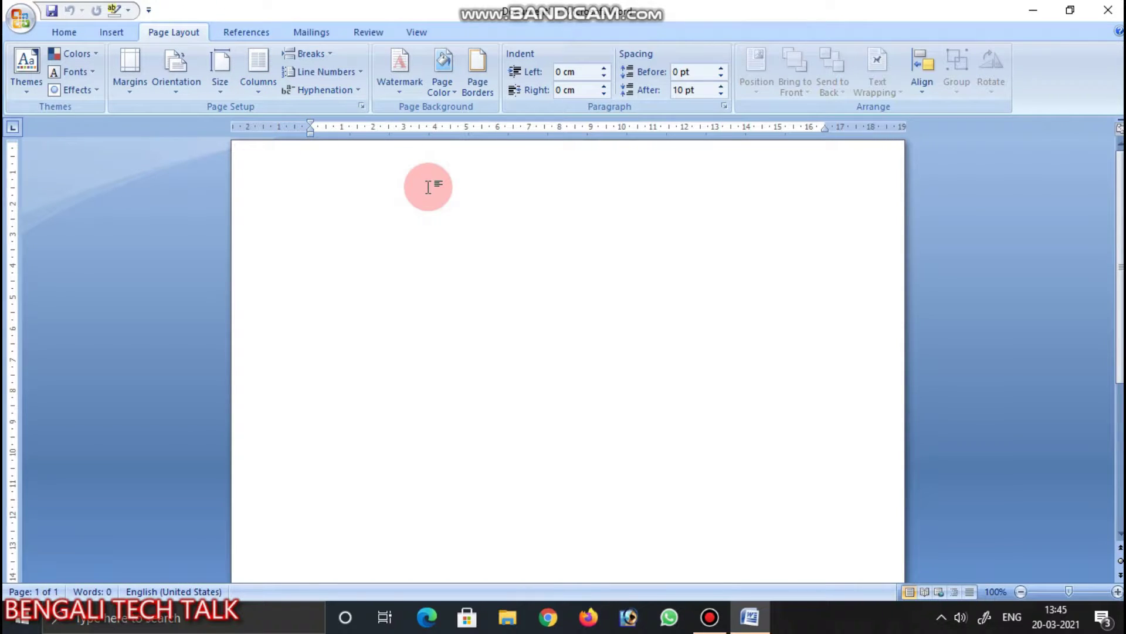
- Apply the Apex theme to the blank document
click(37, 89)
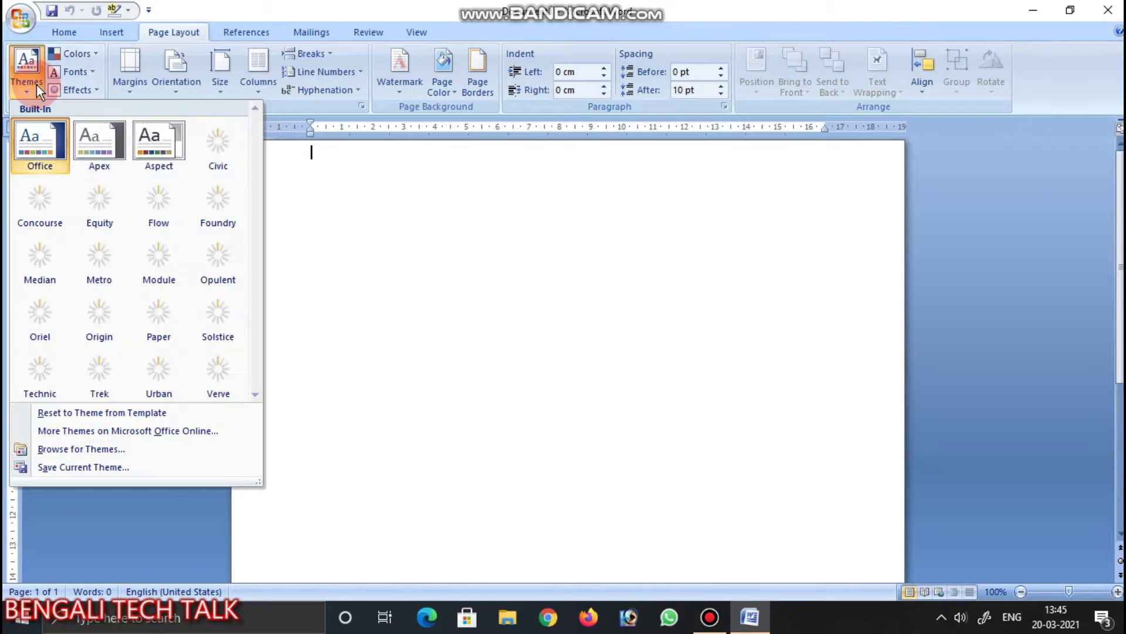
click(135, 493)
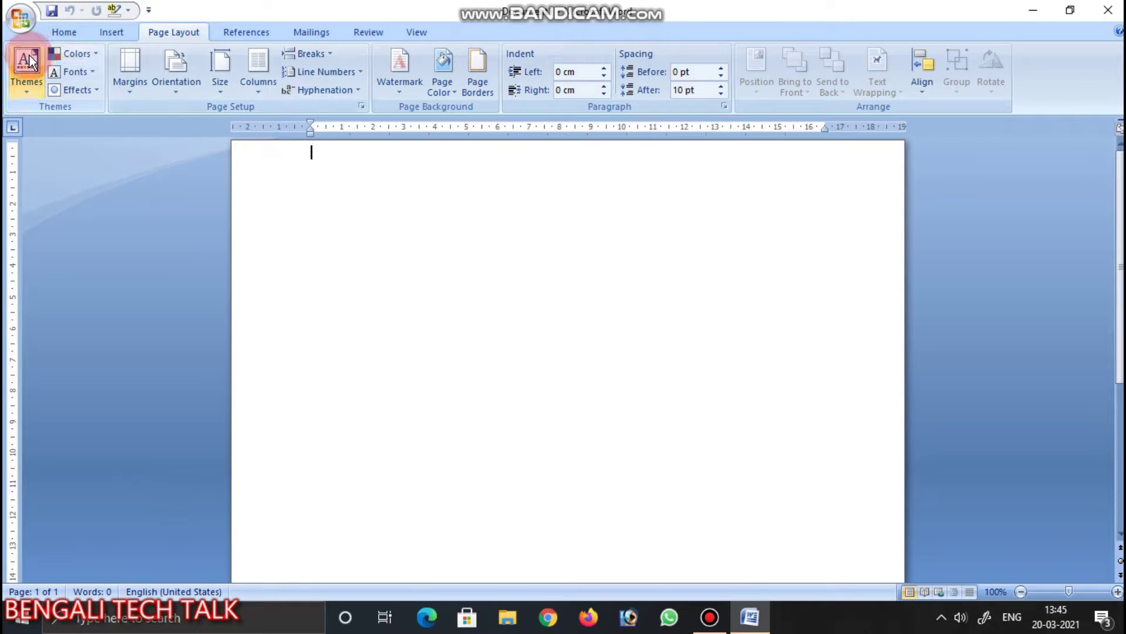
click(26, 65)
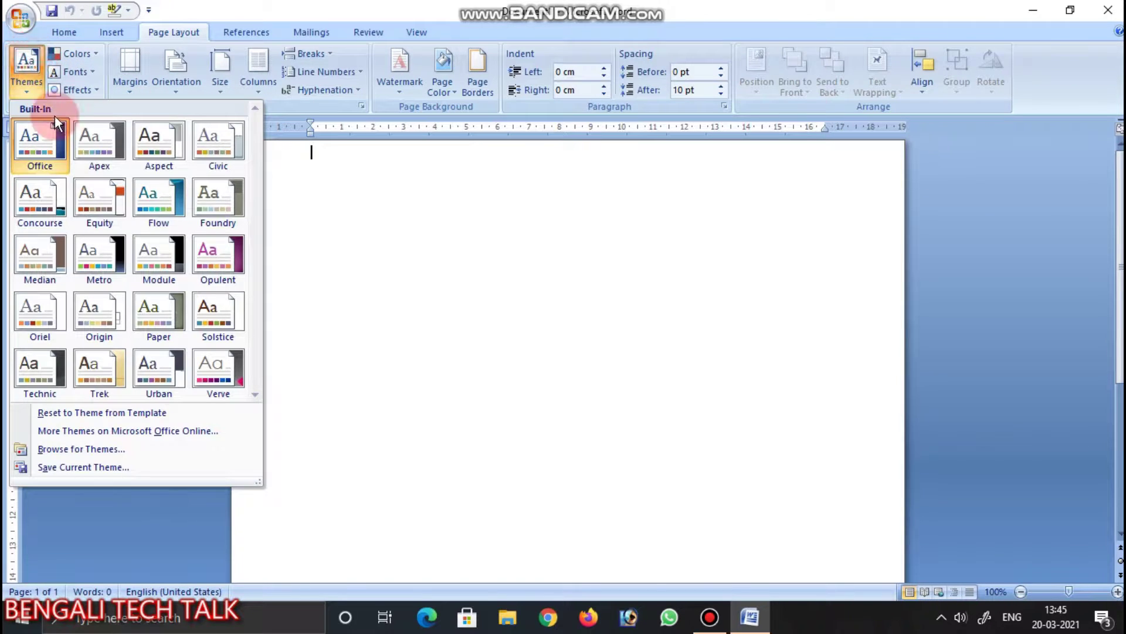
click(103, 153)
- Open the Browse for Themes file chooser and close it without picking a file
click(23, 66)
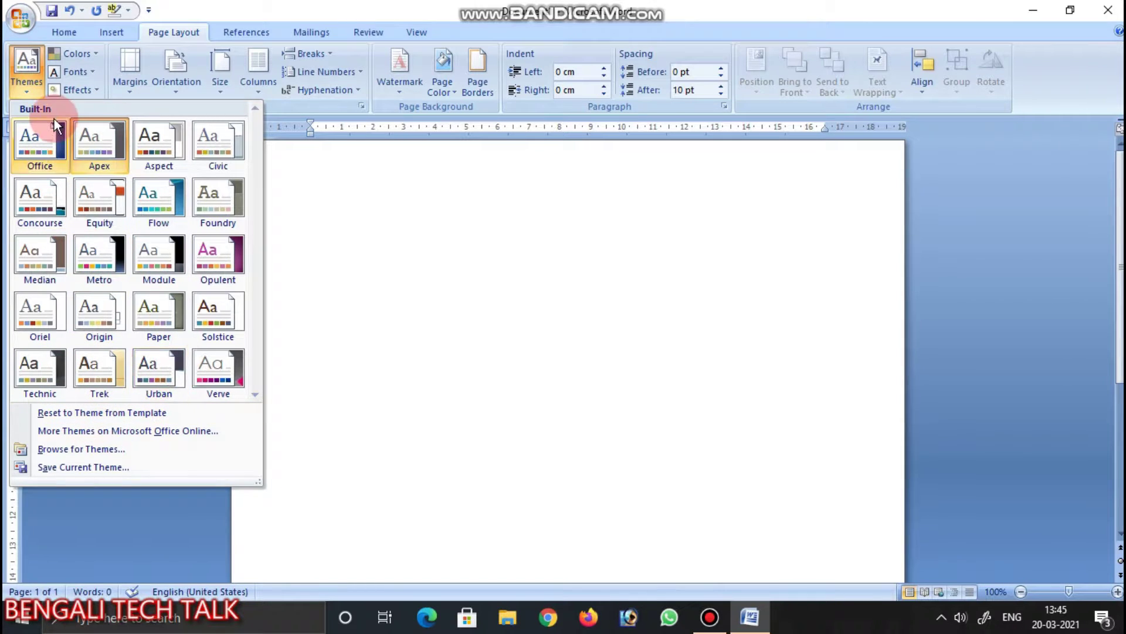
click(153, 514)
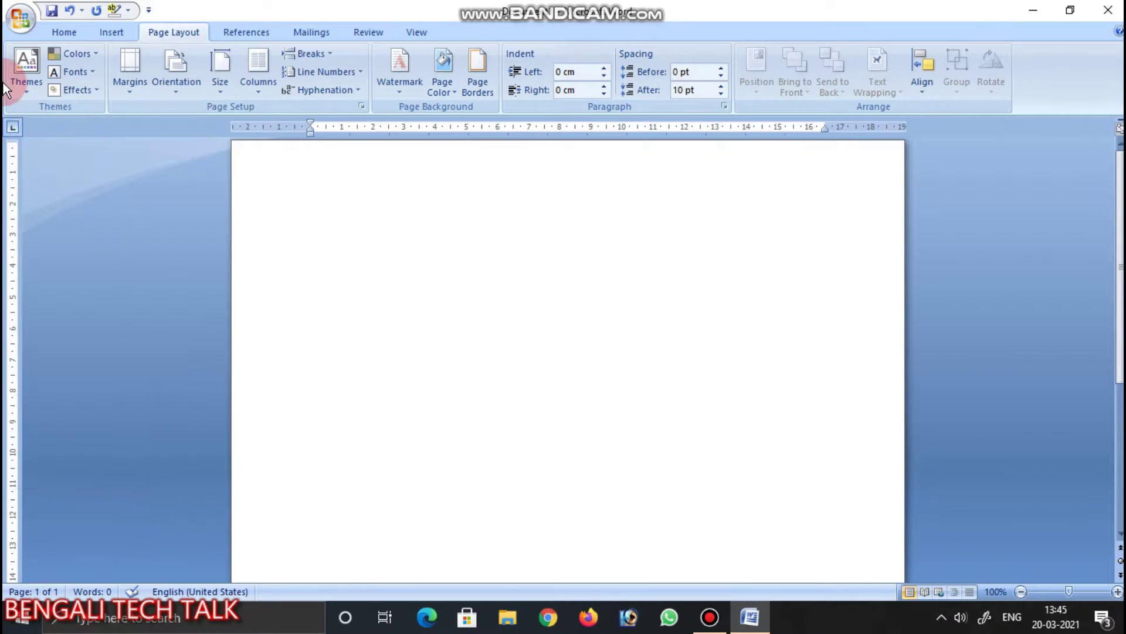
click(28, 76)
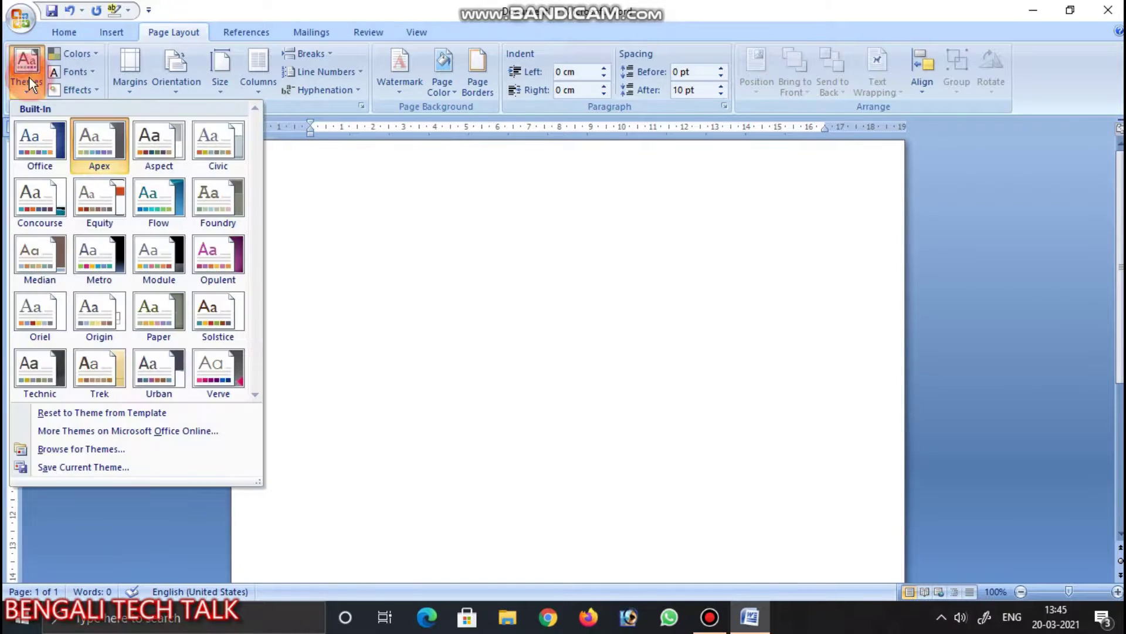
click(133, 454)
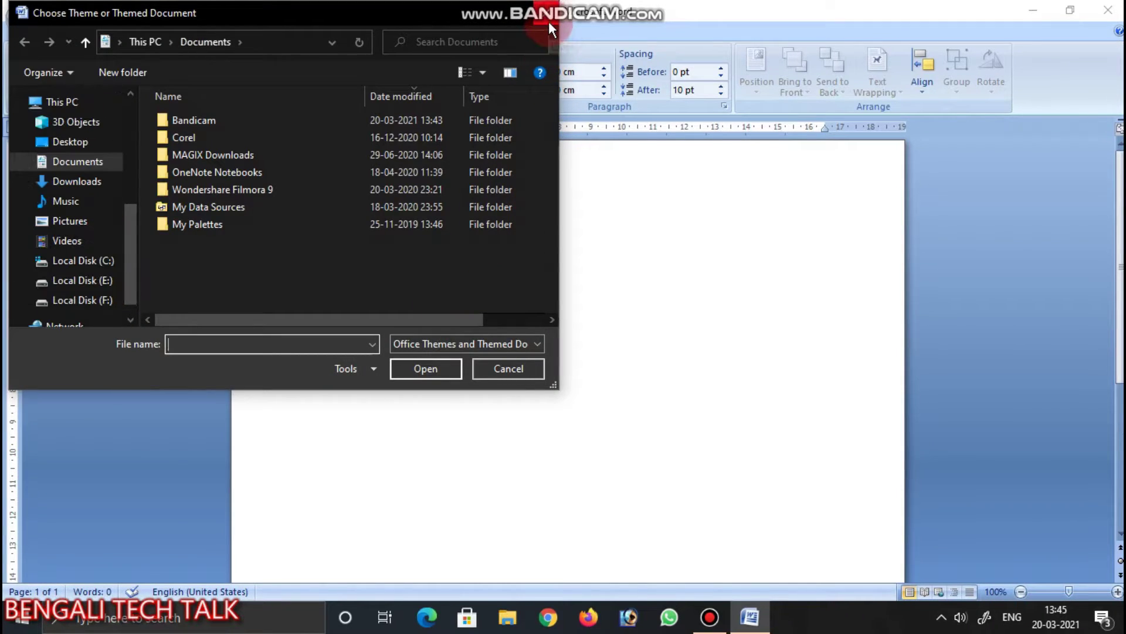
click(551, 23)
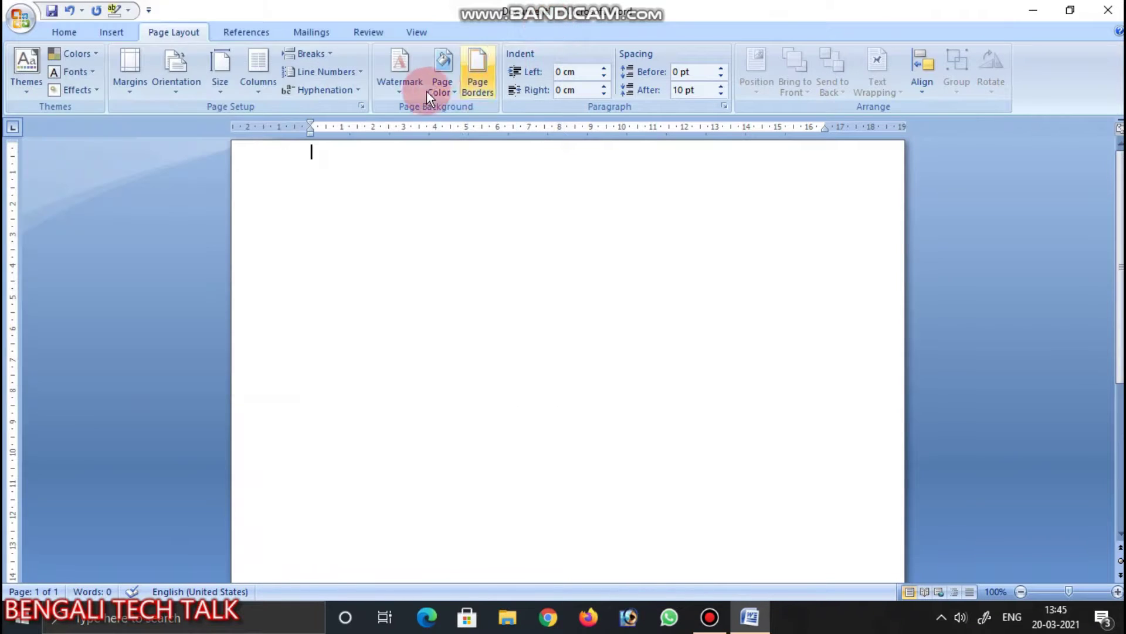
- Apply the Aspect colour palette, viewing the theme Fonts and Effects lists without changes
click(91, 55)
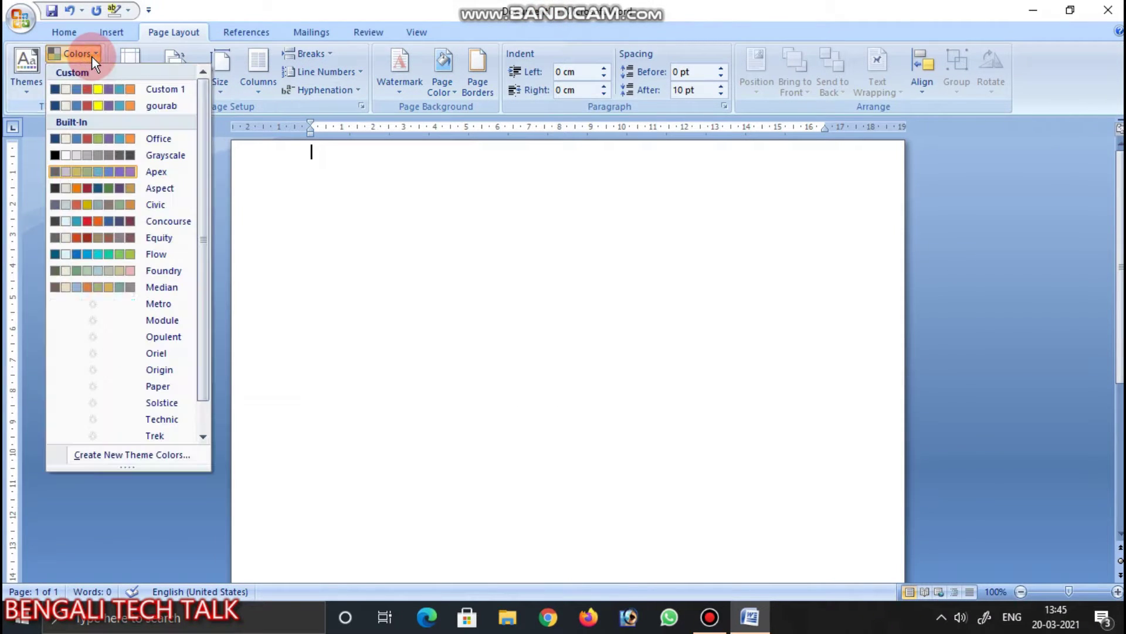
click(88, 186)
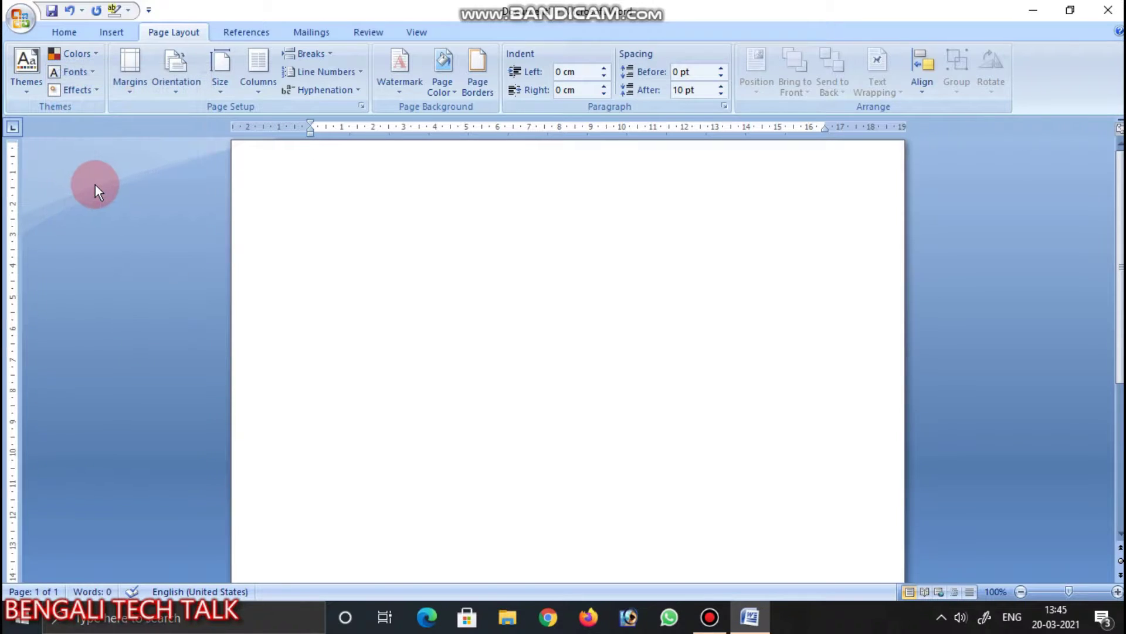
click(90, 72)
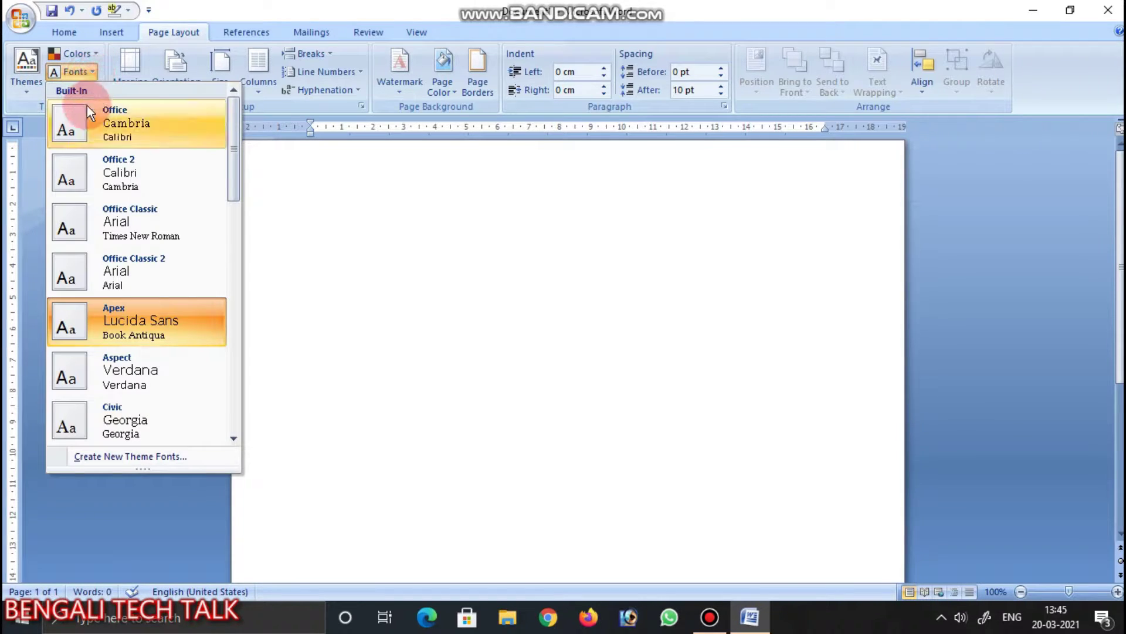
click(90, 542)
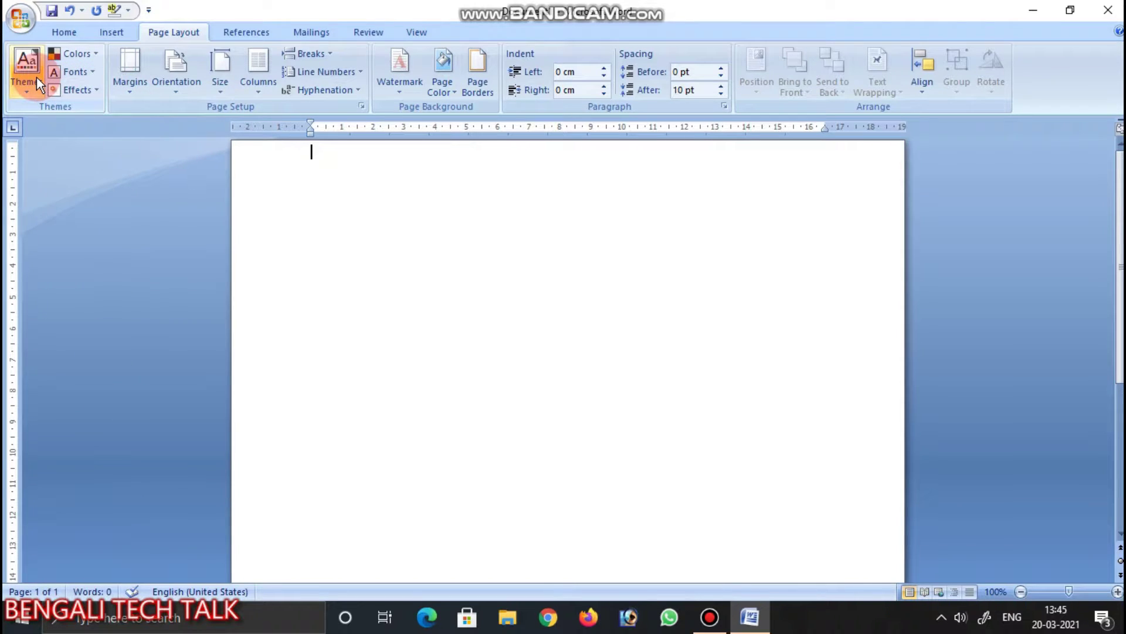
click(89, 90)
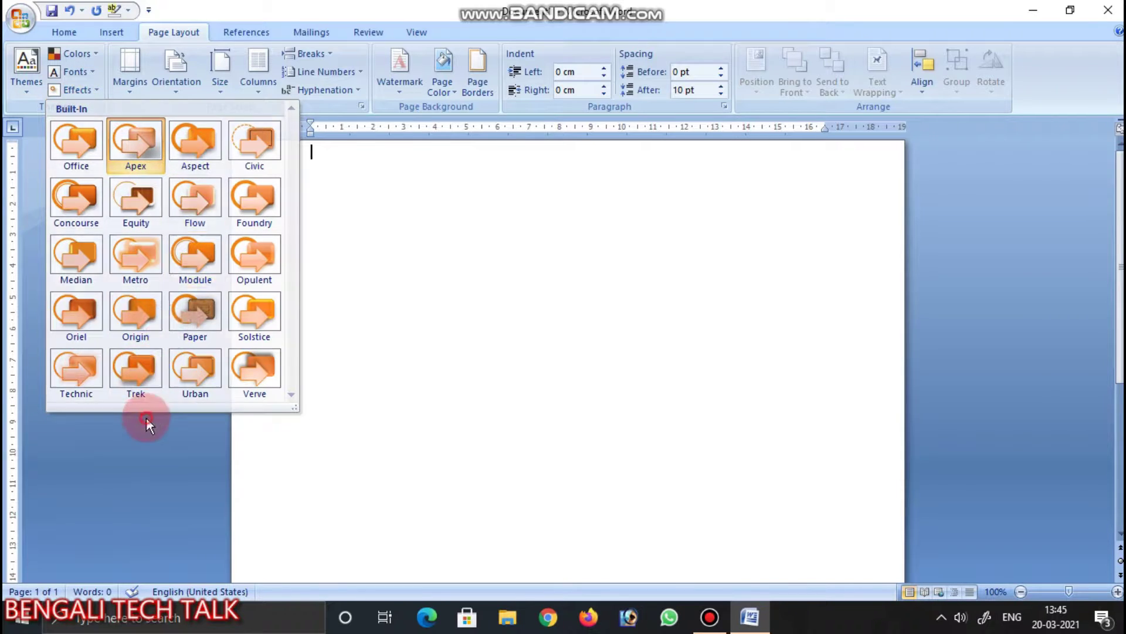
click(370, 342)
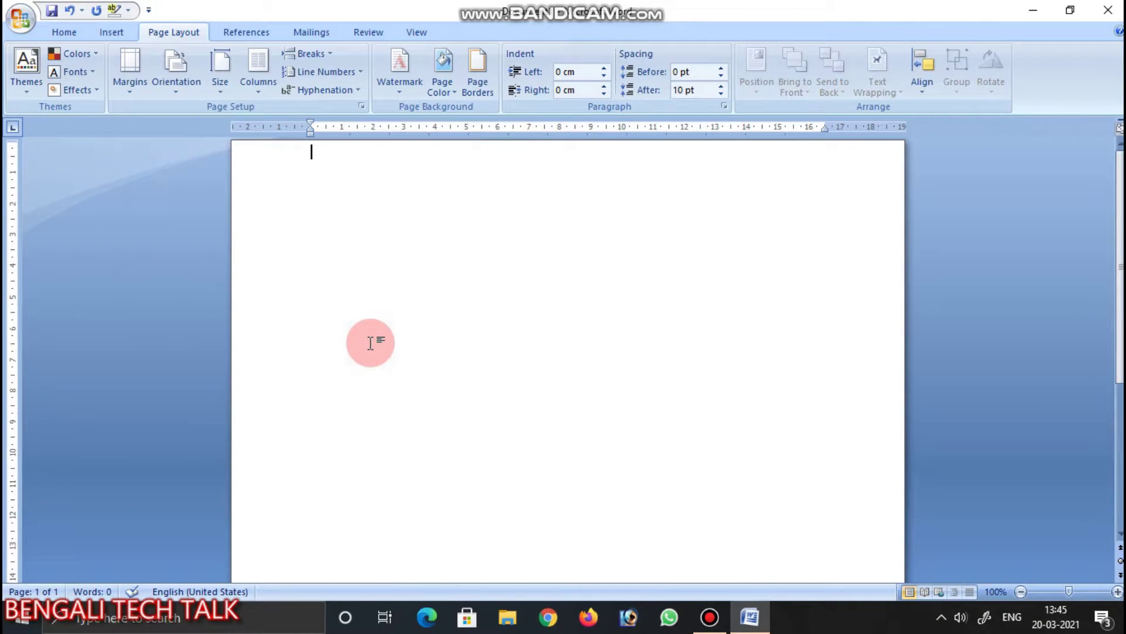
- Type the heading 'BENGALI TECH TALK', fixing a mistyped letter
text(BENGALI)
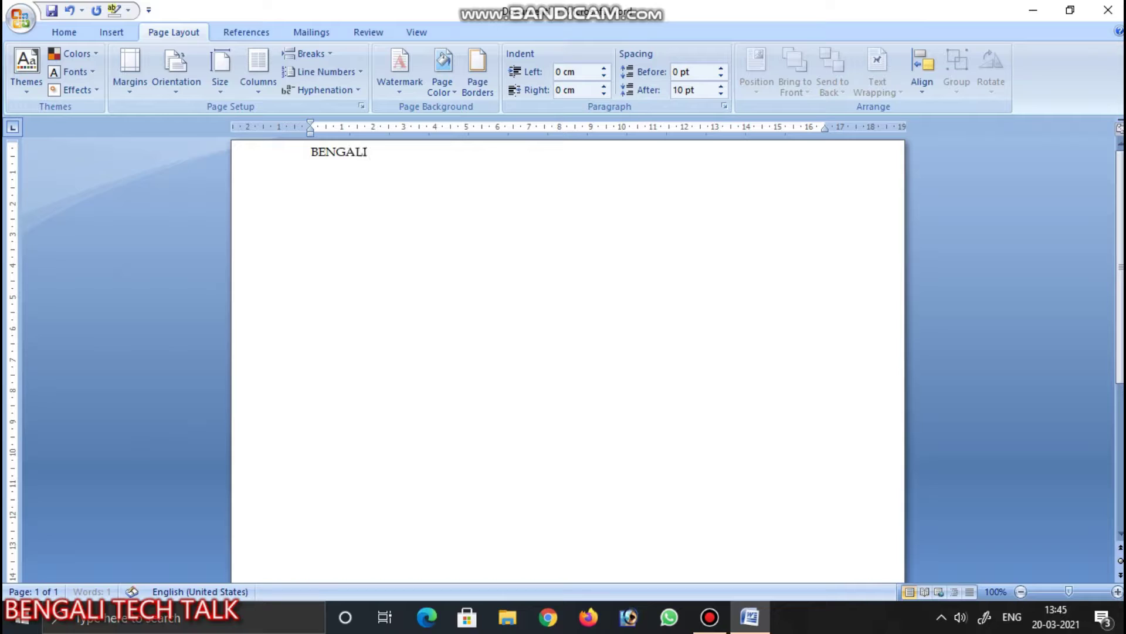
text(N)
key(BackSpace)
key(BackSpace)
text(TE)
text(CH TALK)
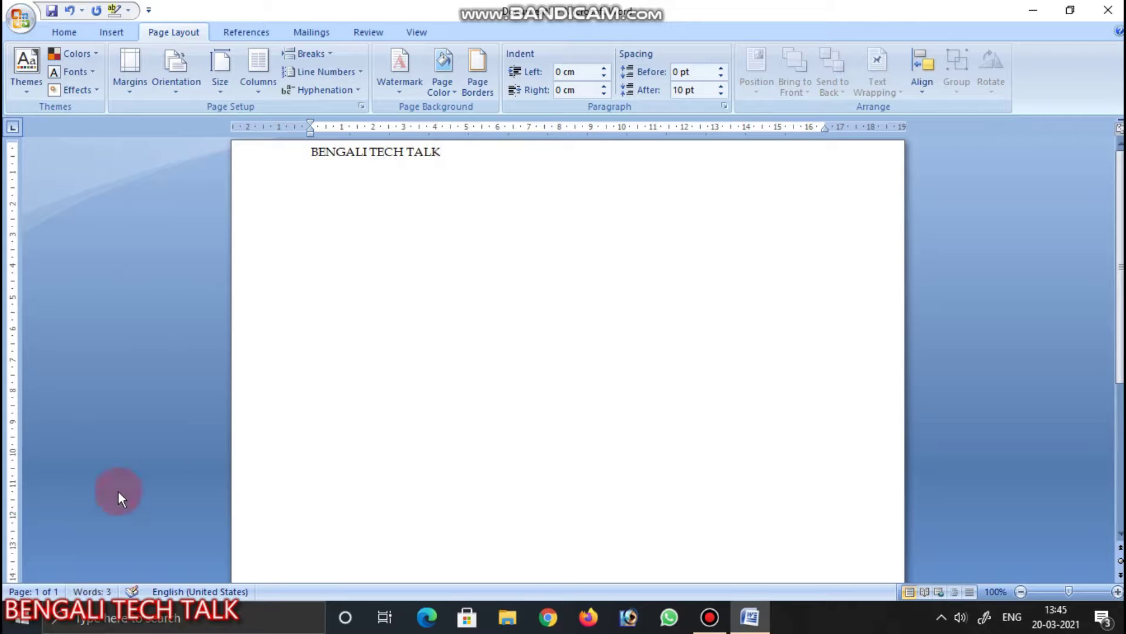
- Select all the text and apply the Verve theme
key(ctrl+a)
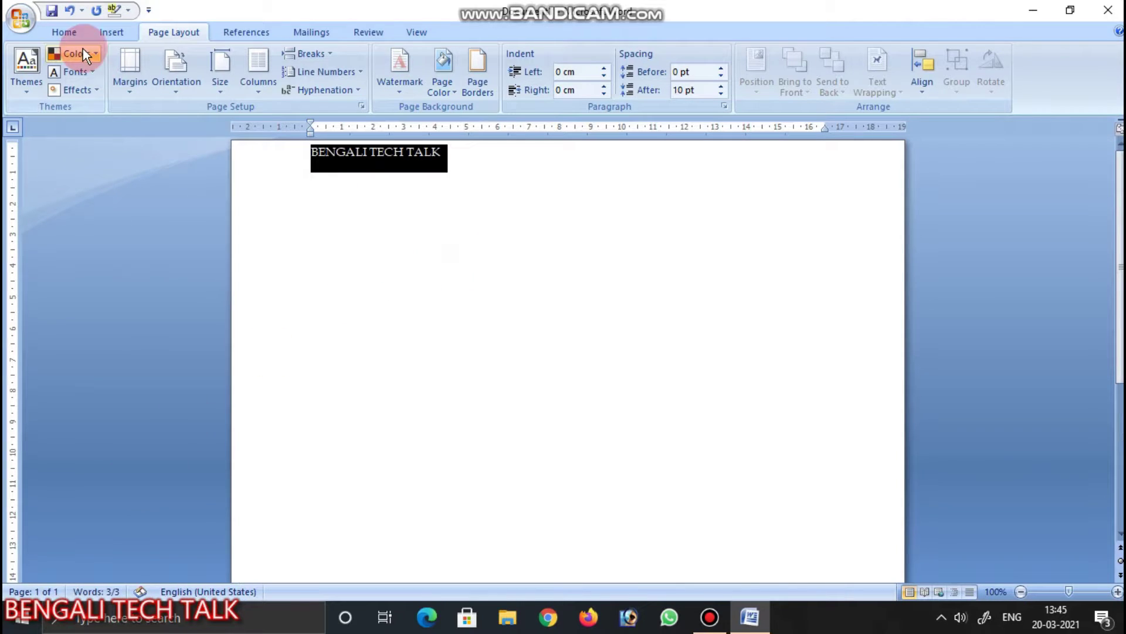
click(26, 85)
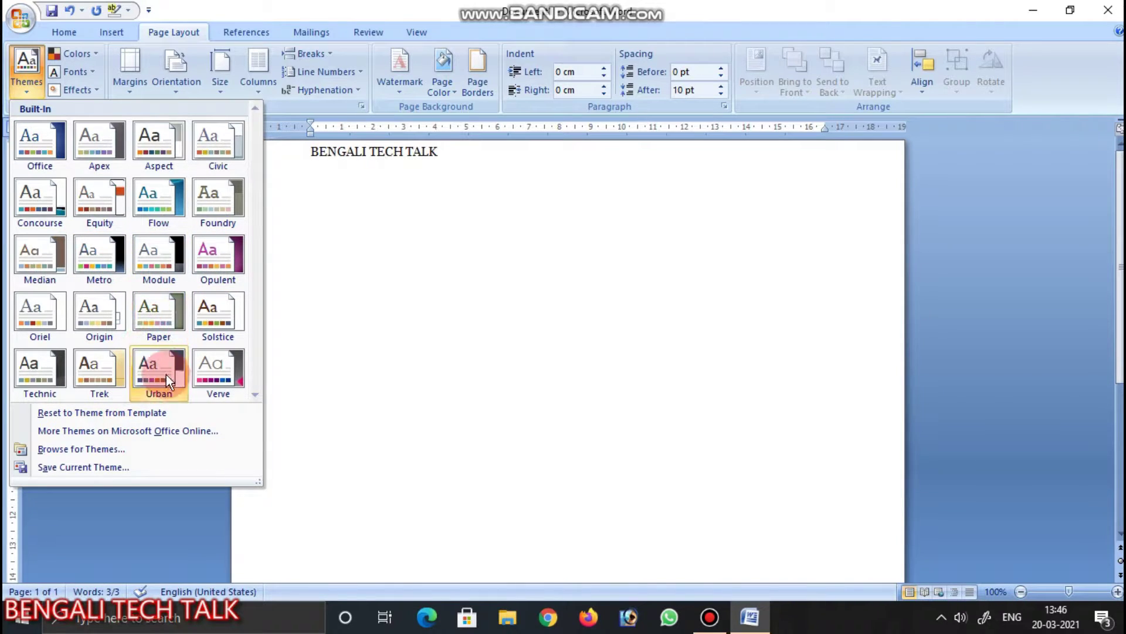
click(214, 370)
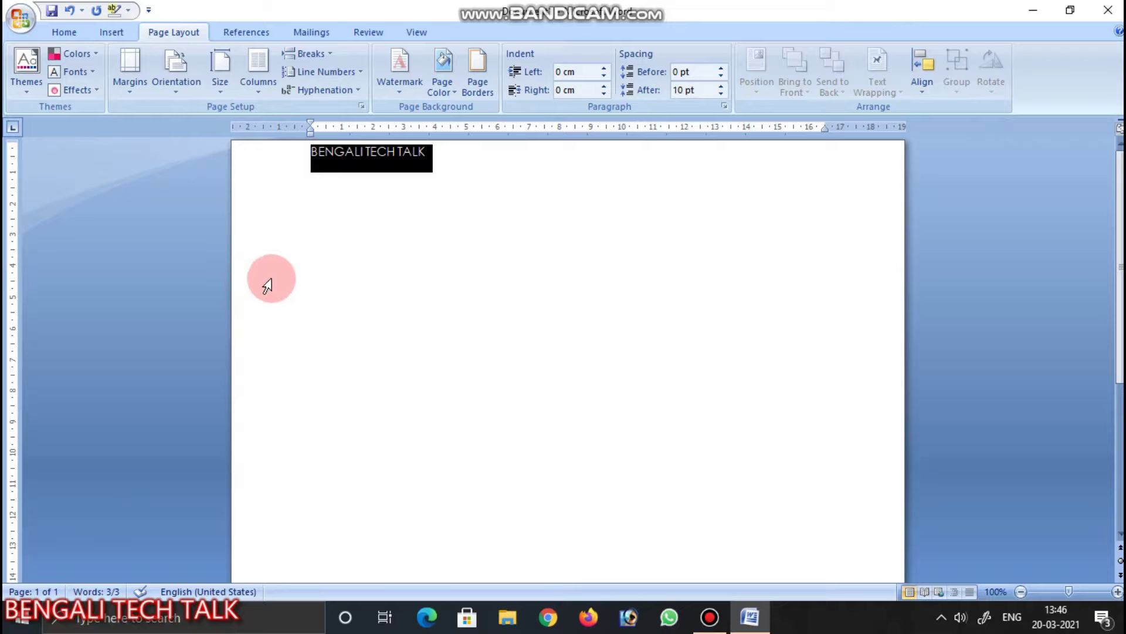
click(67, 32)
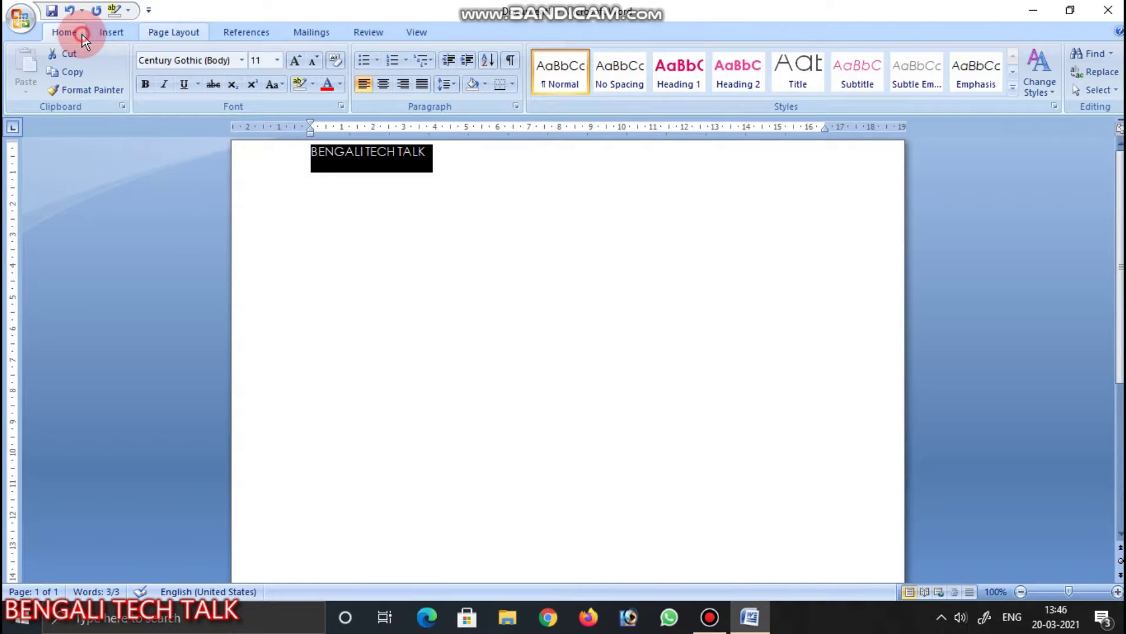
- Enlarge the selected heading text to 36 pt
click(297, 62)
click(297, 62)
click(298, 60)
click(297, 61)
click(298, 61)
click(298, 61)
click(298, 60)
click(298, 60)
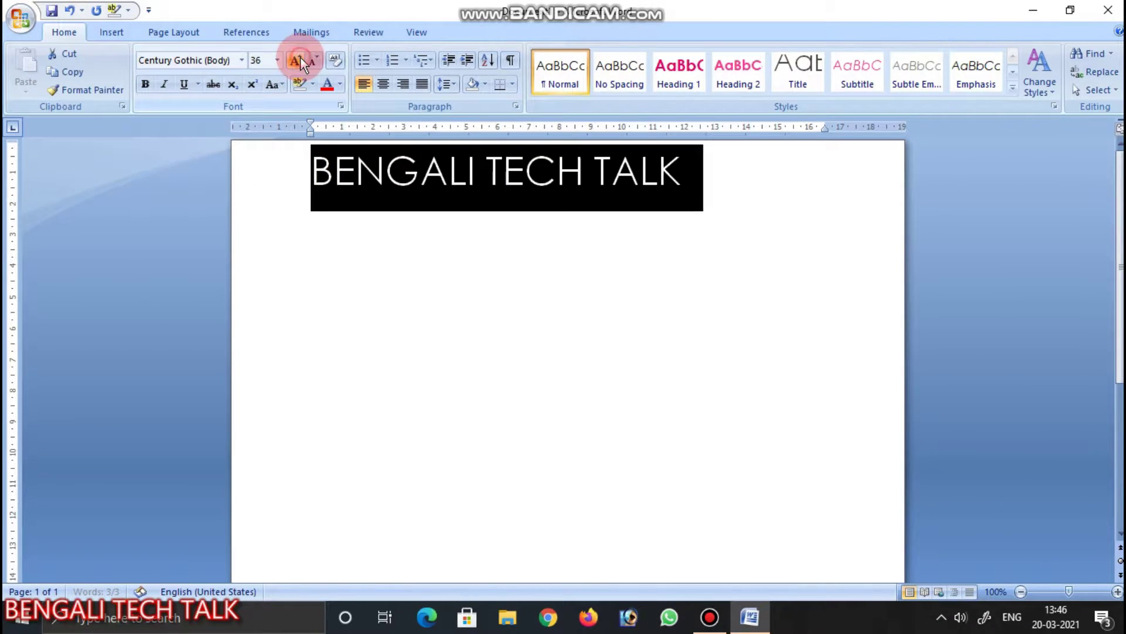
- Change the theme colours to the Opulent scheme
click(168, 35)
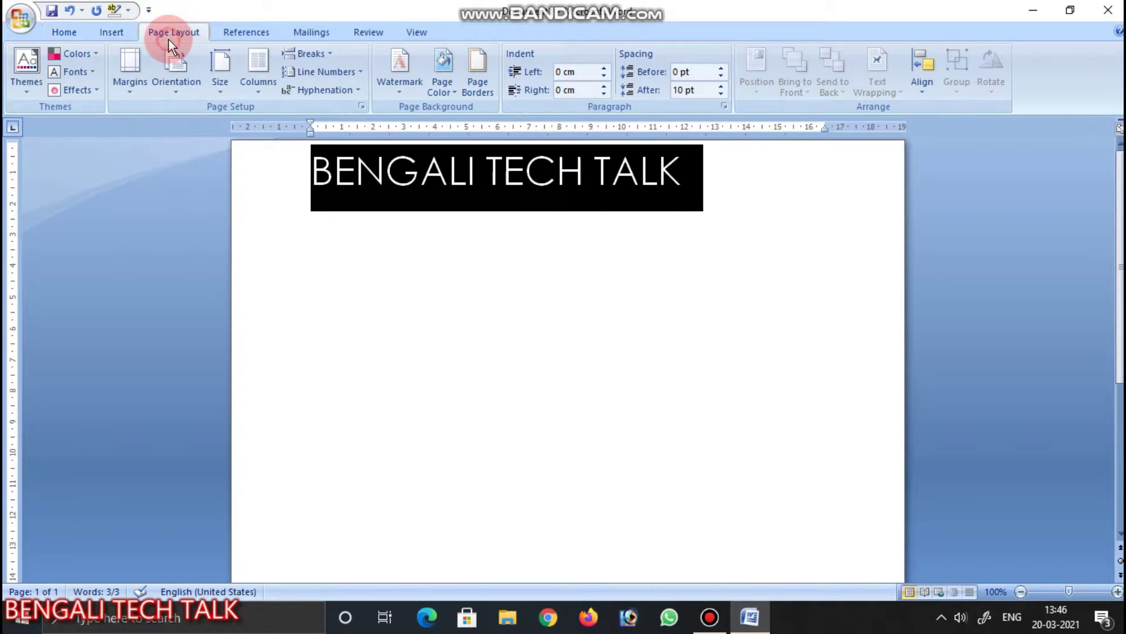
click(90, 54)
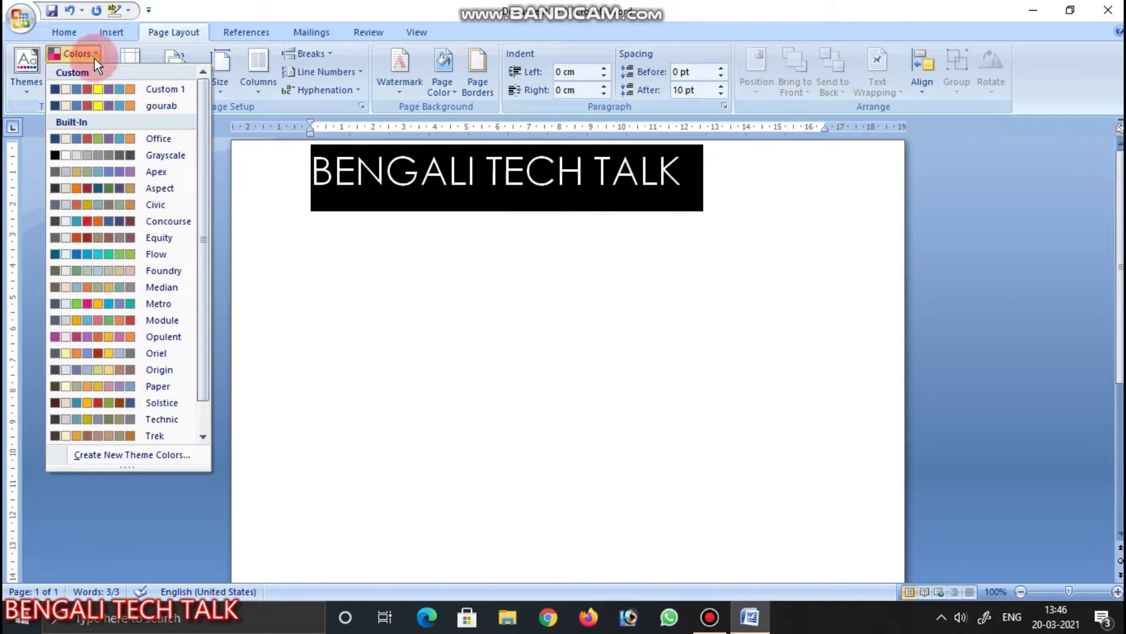
click(98, 213)
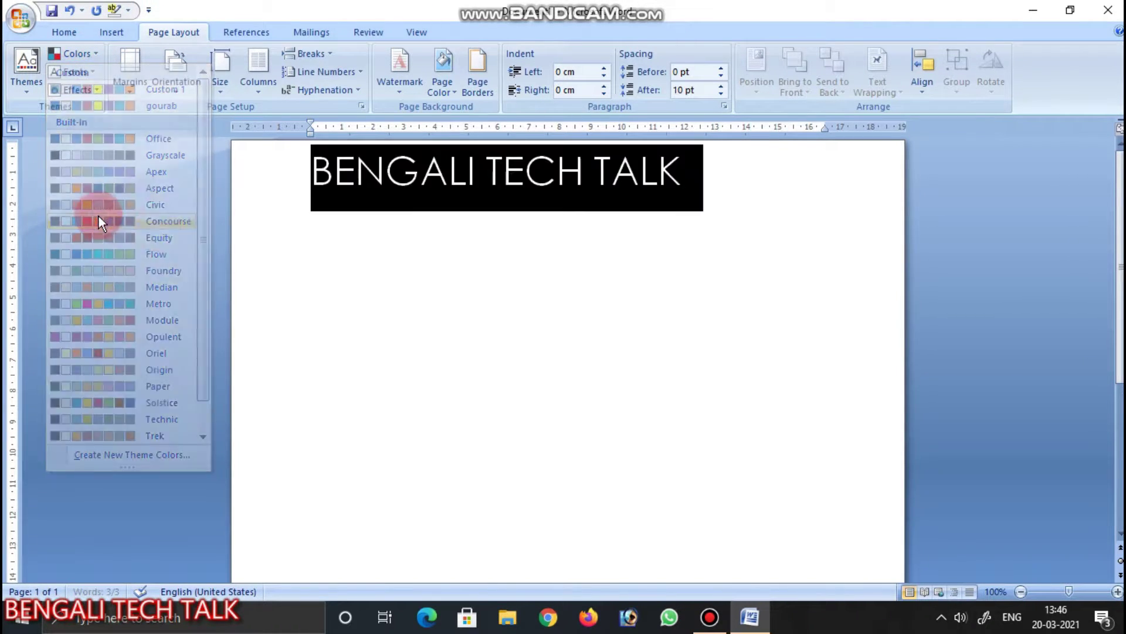
click(70, 56)
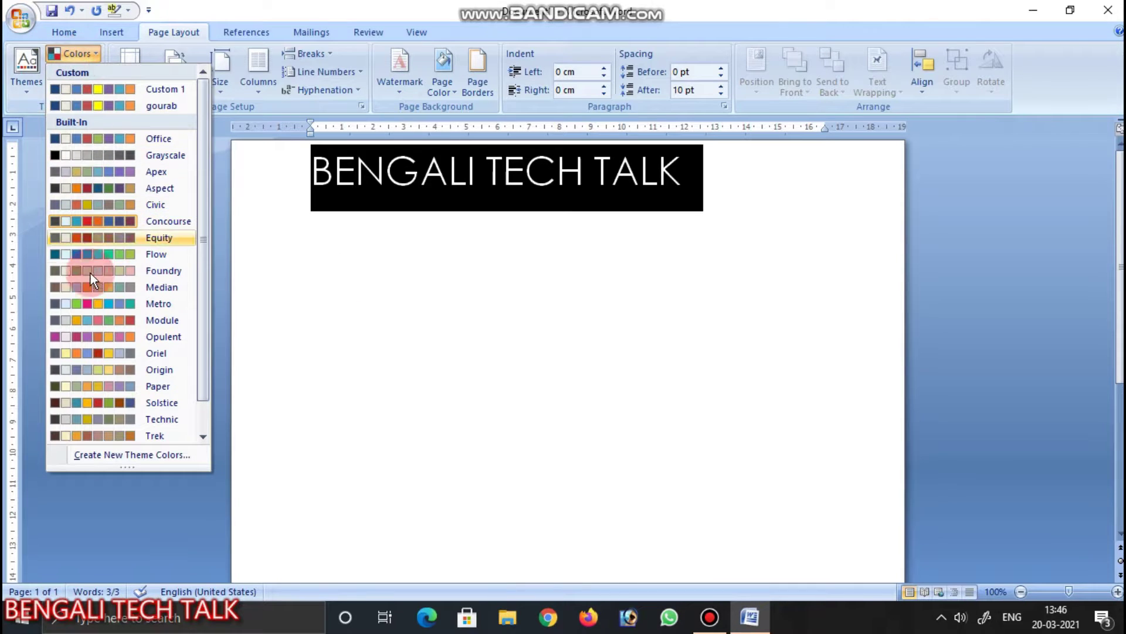
click(105, 340)
- Apply Office Classic theme fonts and Urban theme effects, then deselect the heading
click(90, 70)
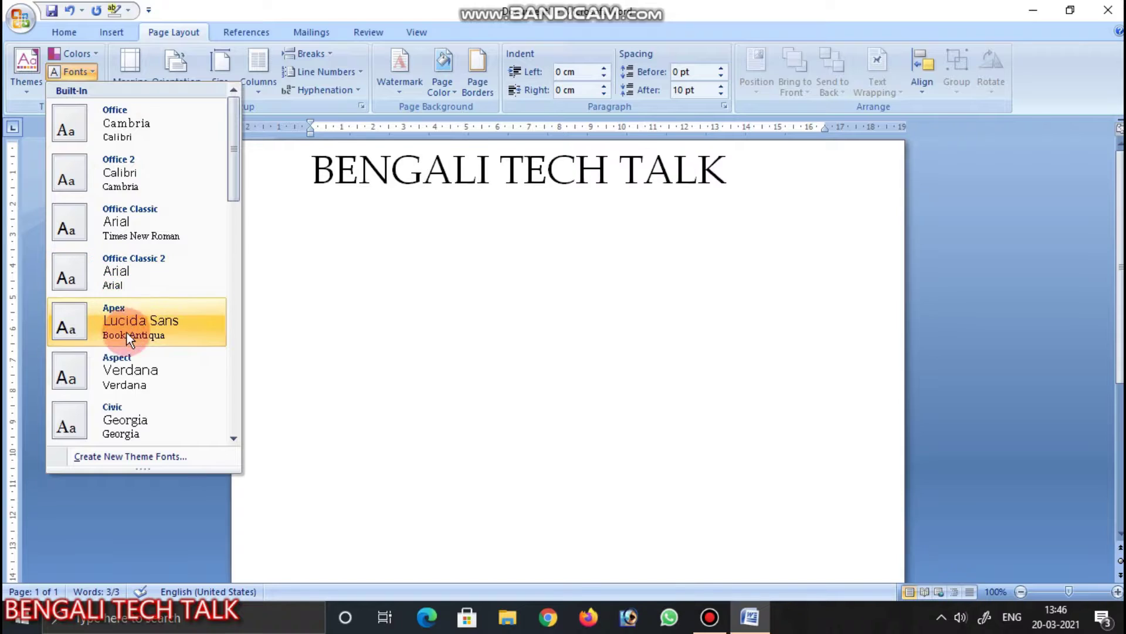
click(153, 210)
click(79, 91)
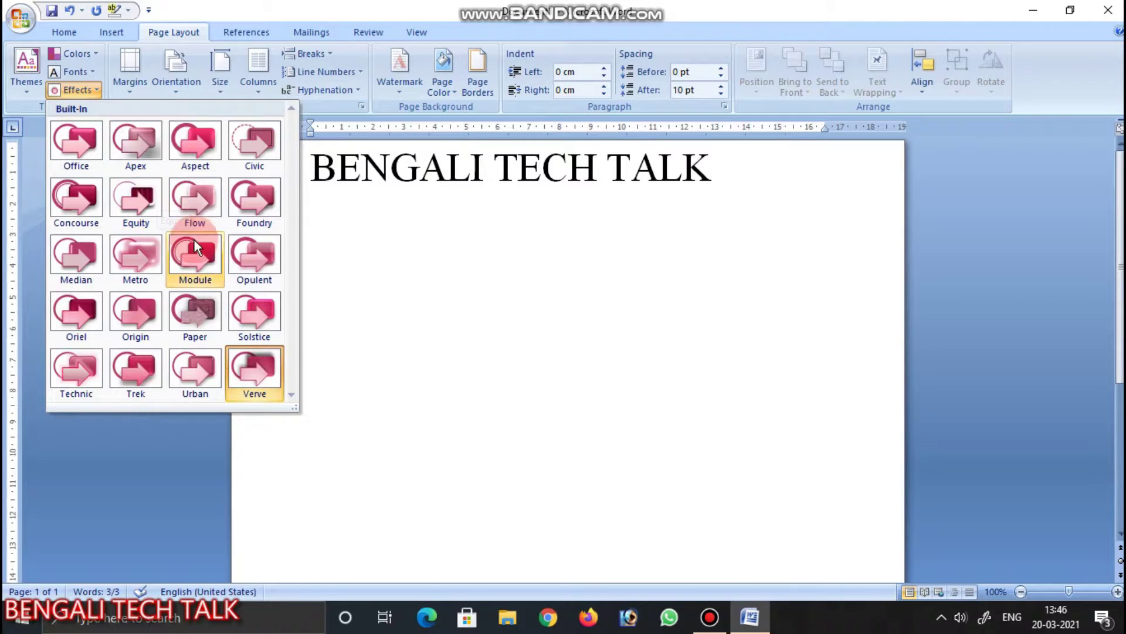
click(198, 361)
click(73, 91)
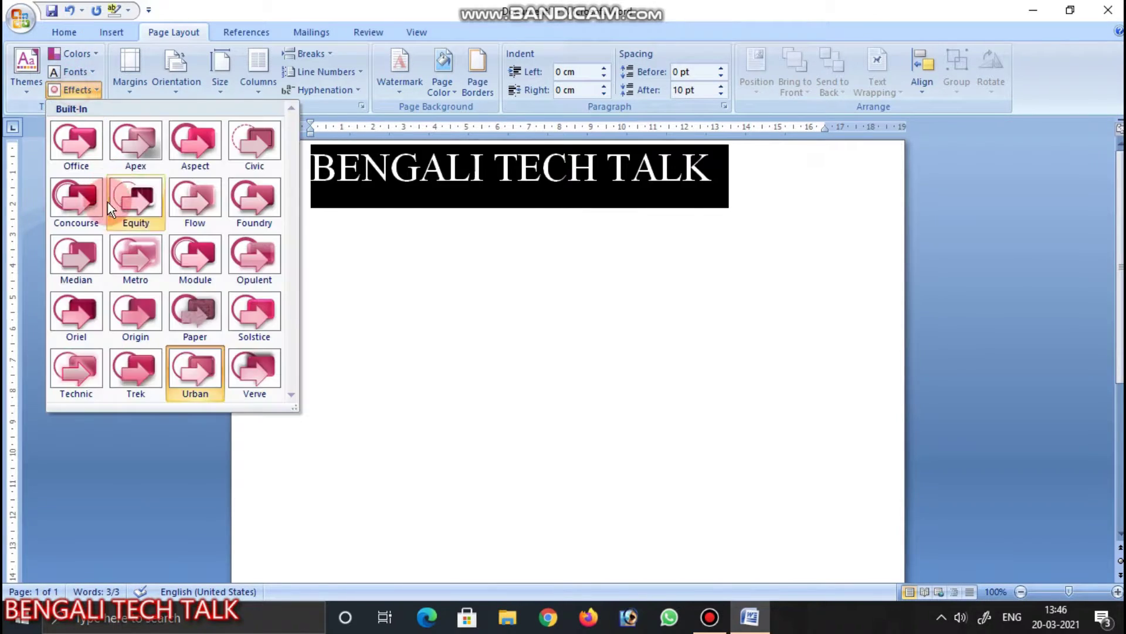
click(348, 287)
click(446, 287)
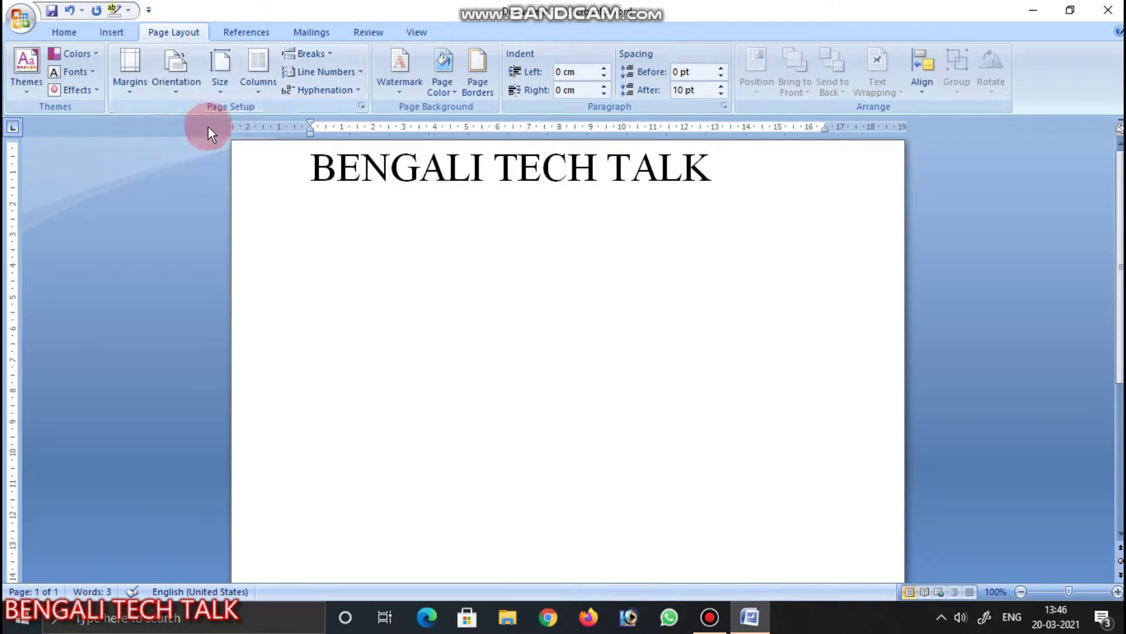
- Apply Narrow page margins and put the insertion point before the heading's B
click(146, 84)
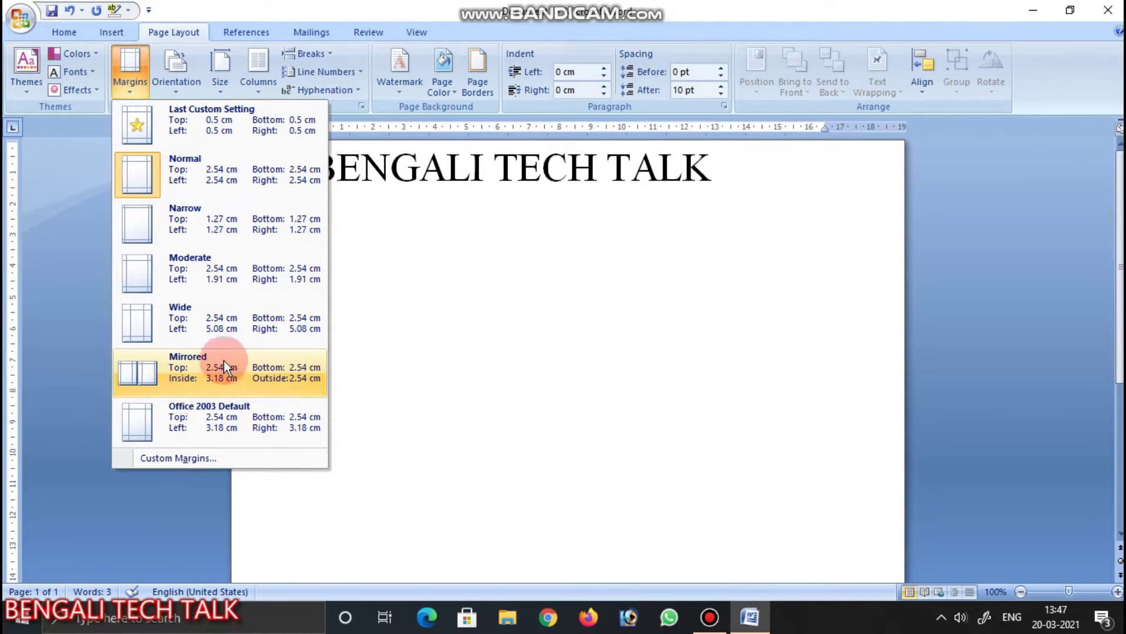
click(236, 229)
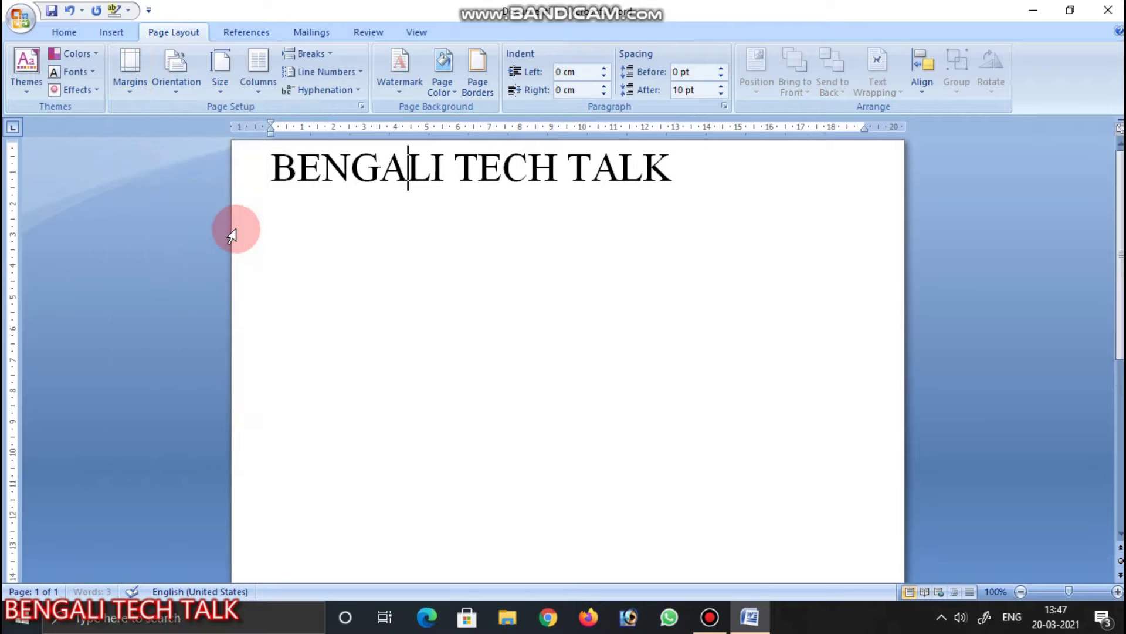
scroll(493, 332, down, 5)
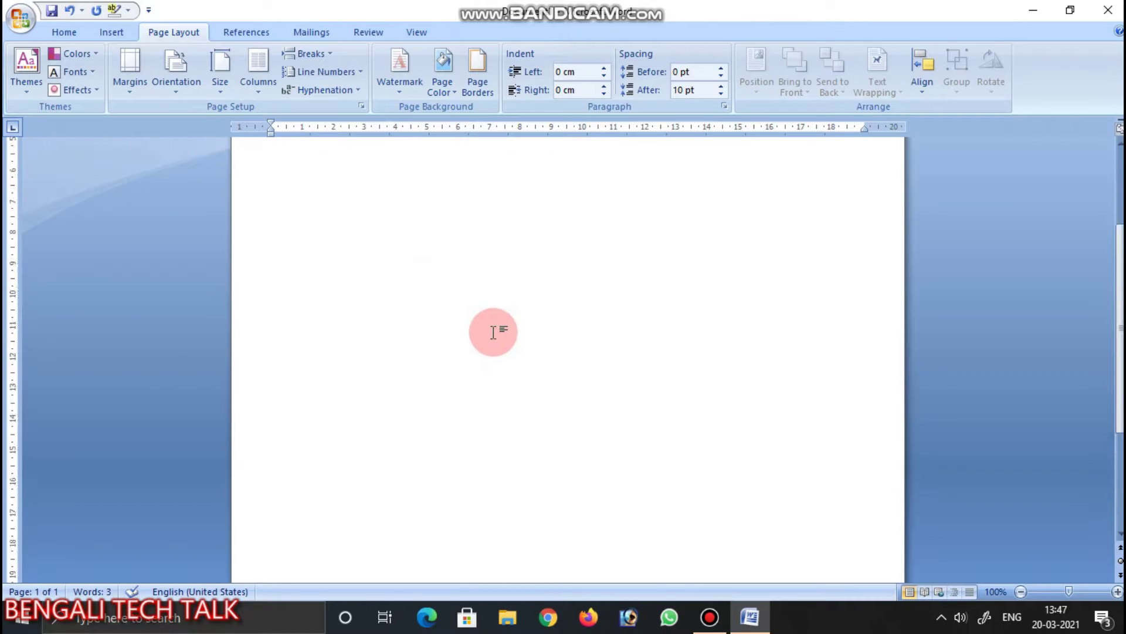
scroll(493, 332, up, 5)
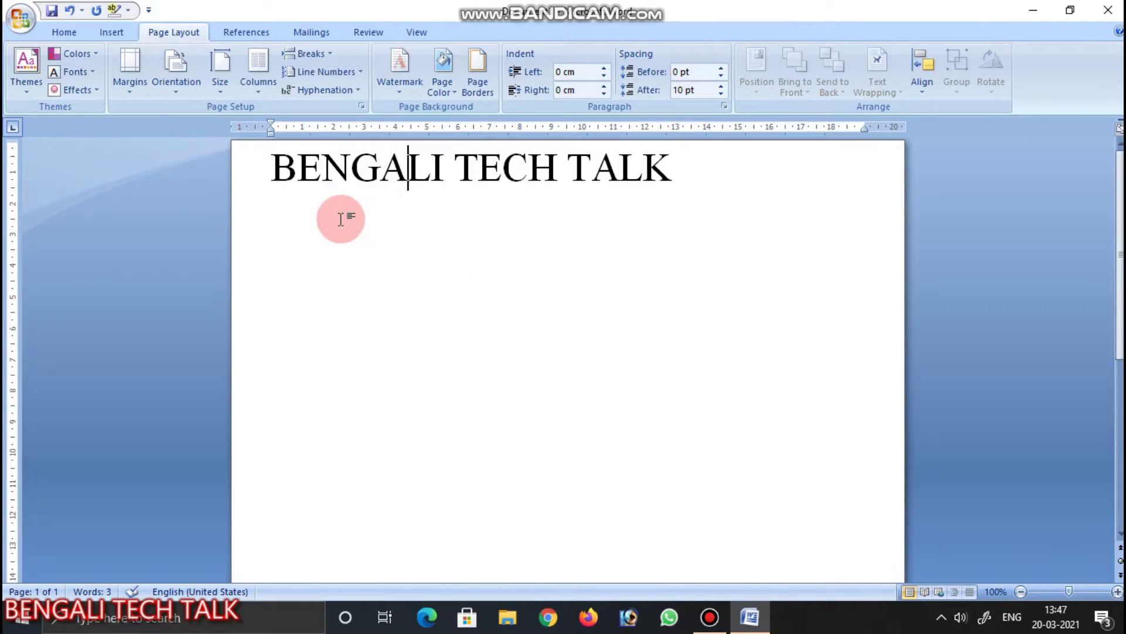
click(271, 172)
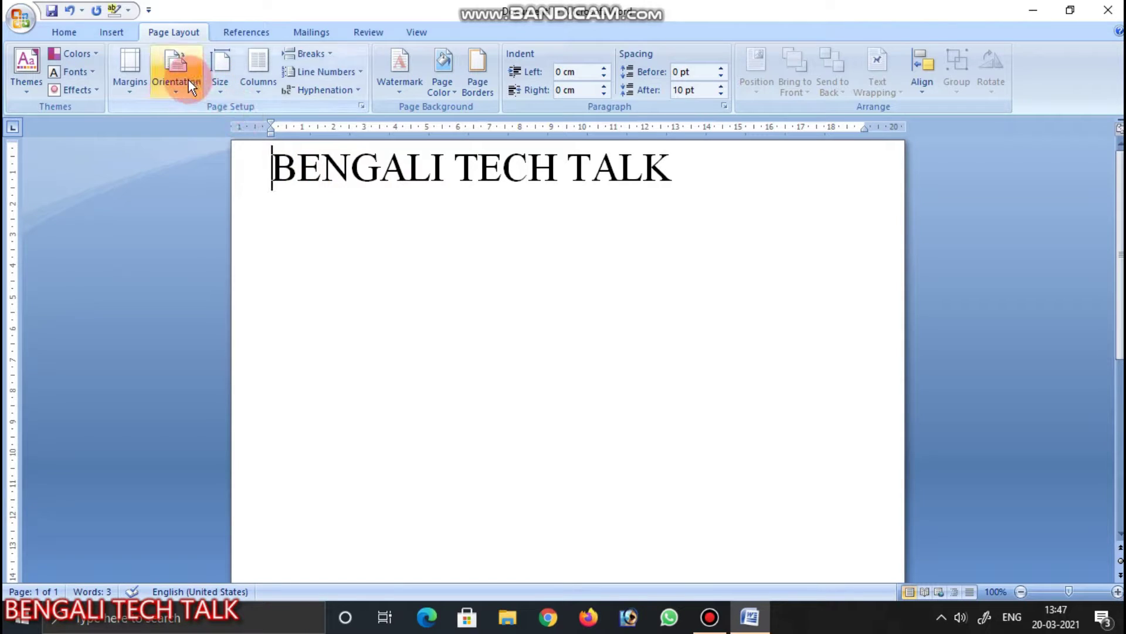
scroll(499, 245, down, 2)
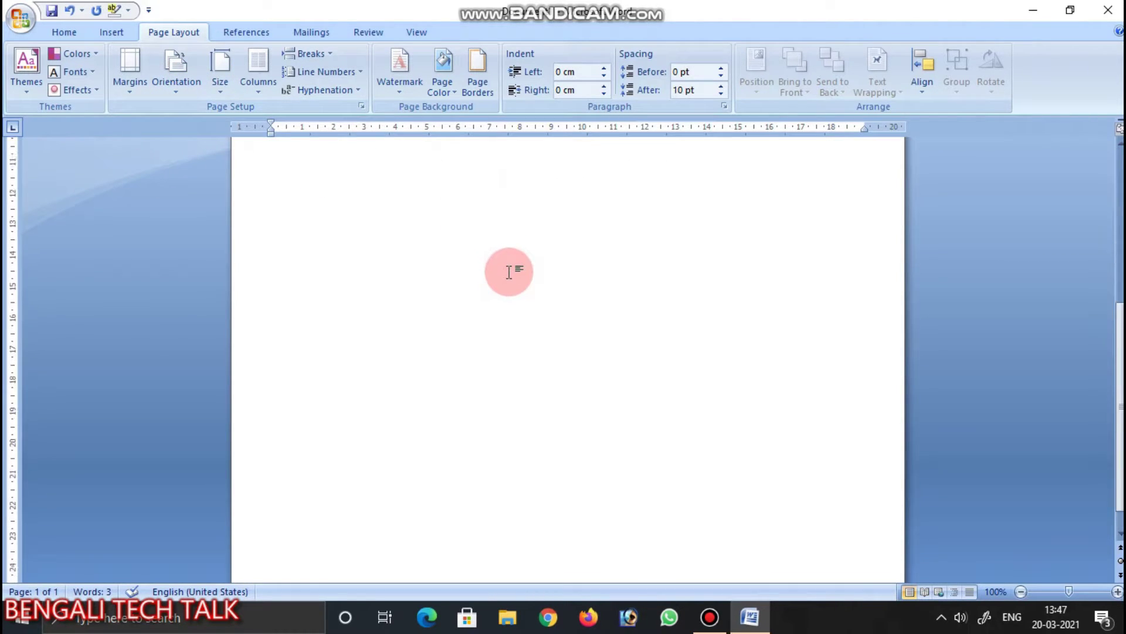
scroll(504, 258, up, 2)
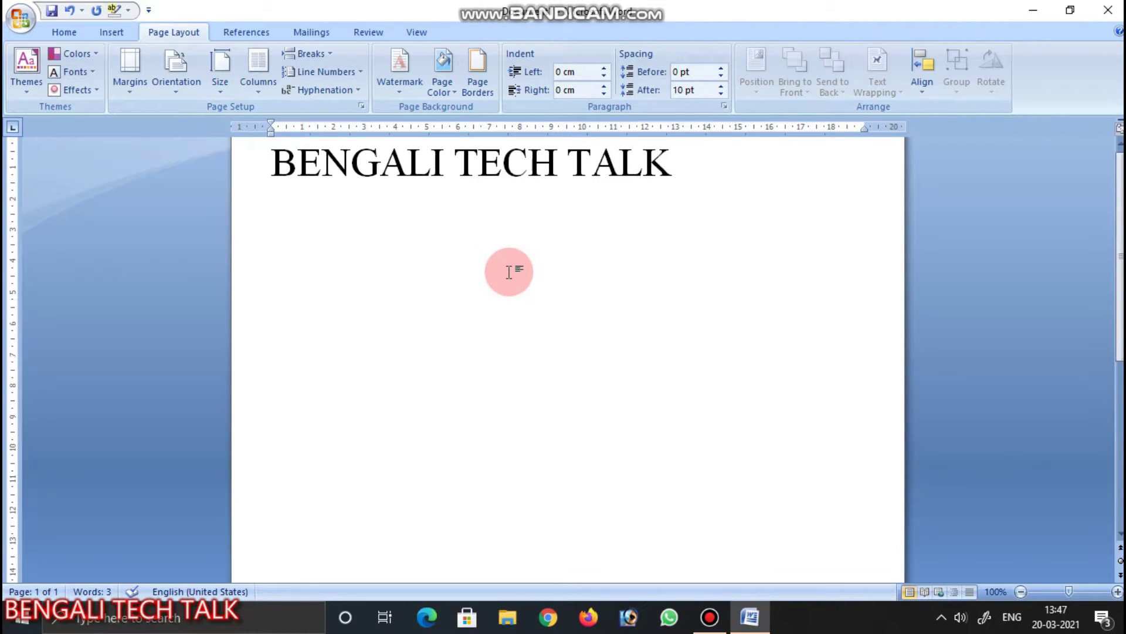
- Switch the page orientation to Landscape and check the wider page
click(190, 93)
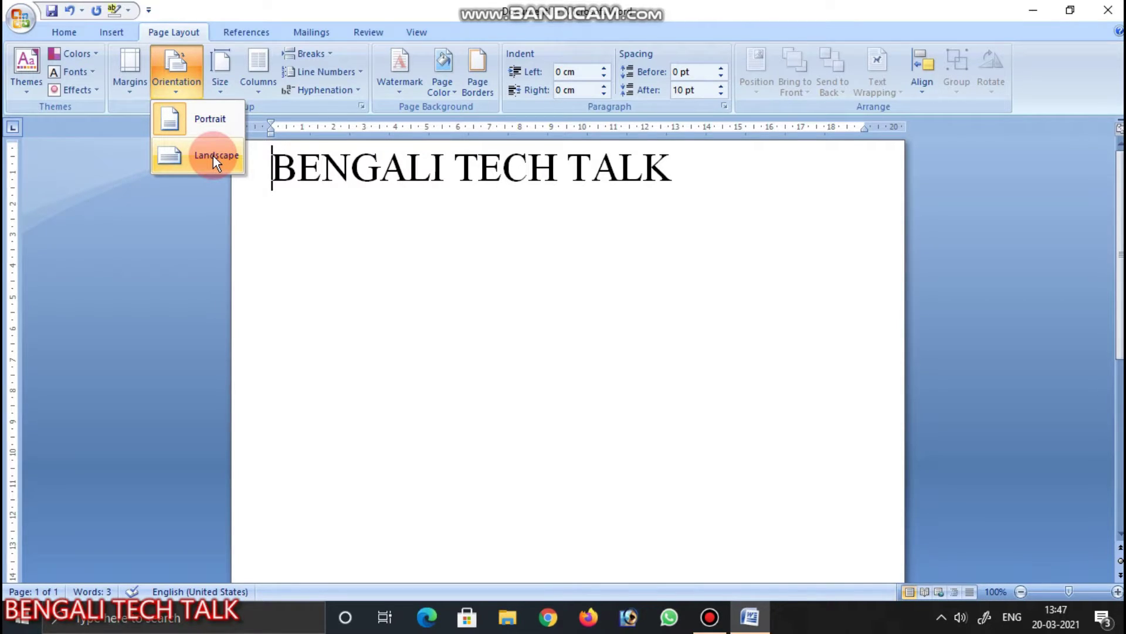
click(213, 156)
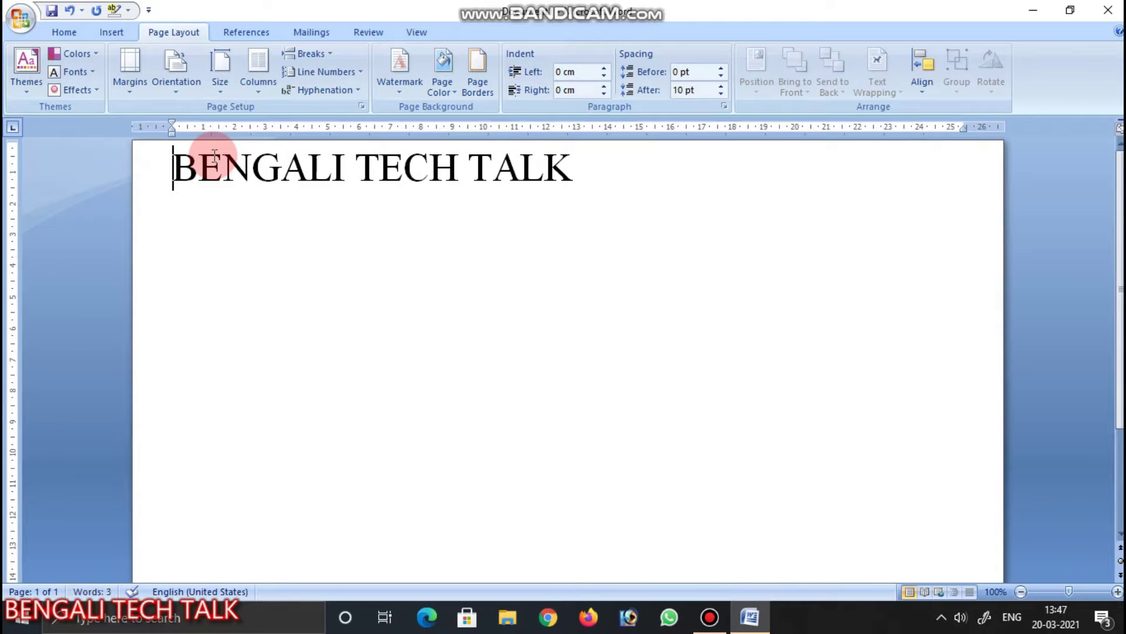
scroll(511, 229, down, 1)
scroll(511, 230, down, 2)
scroll(513, 232, up, 3)
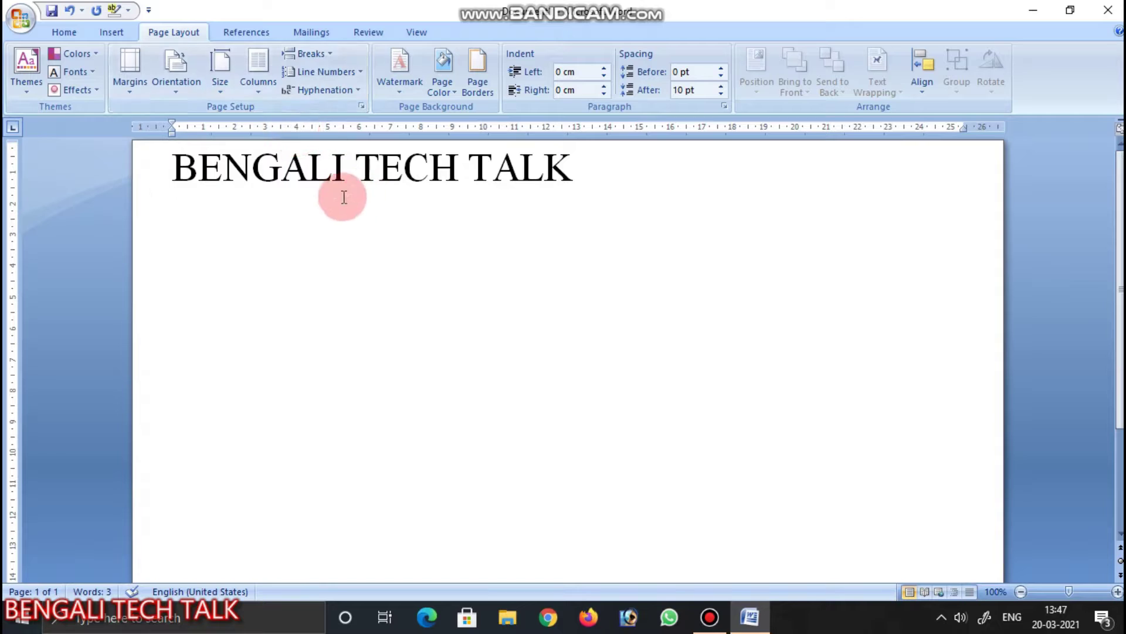
click(234, 93)
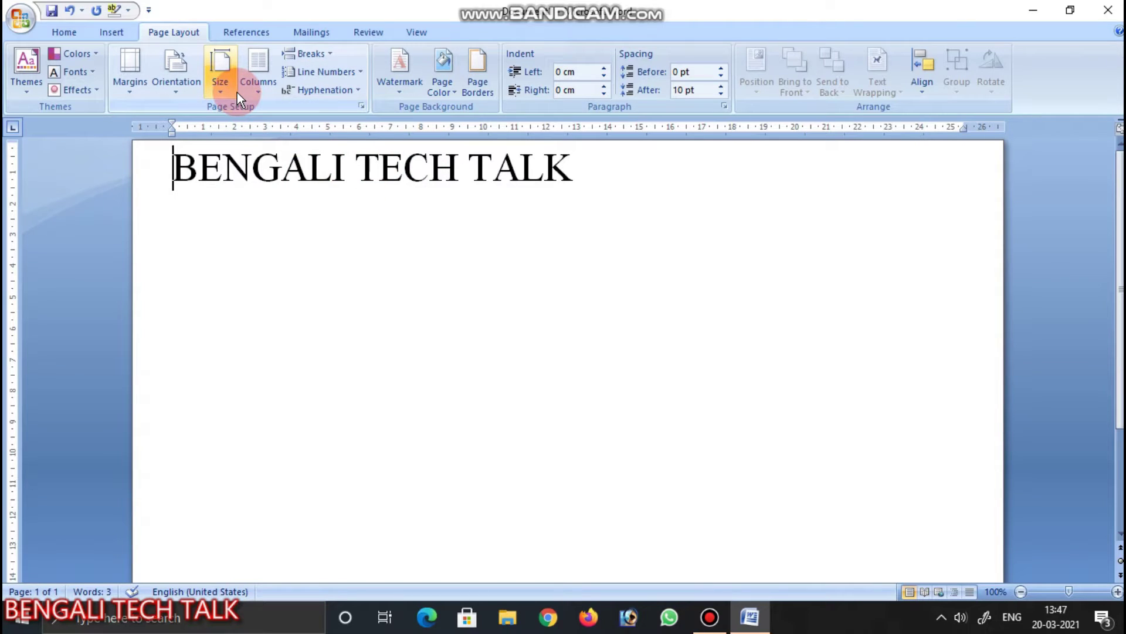
- Set the paper size to A4 after briefly trying Letter, and restore Portrait orientation
click(235, 92)
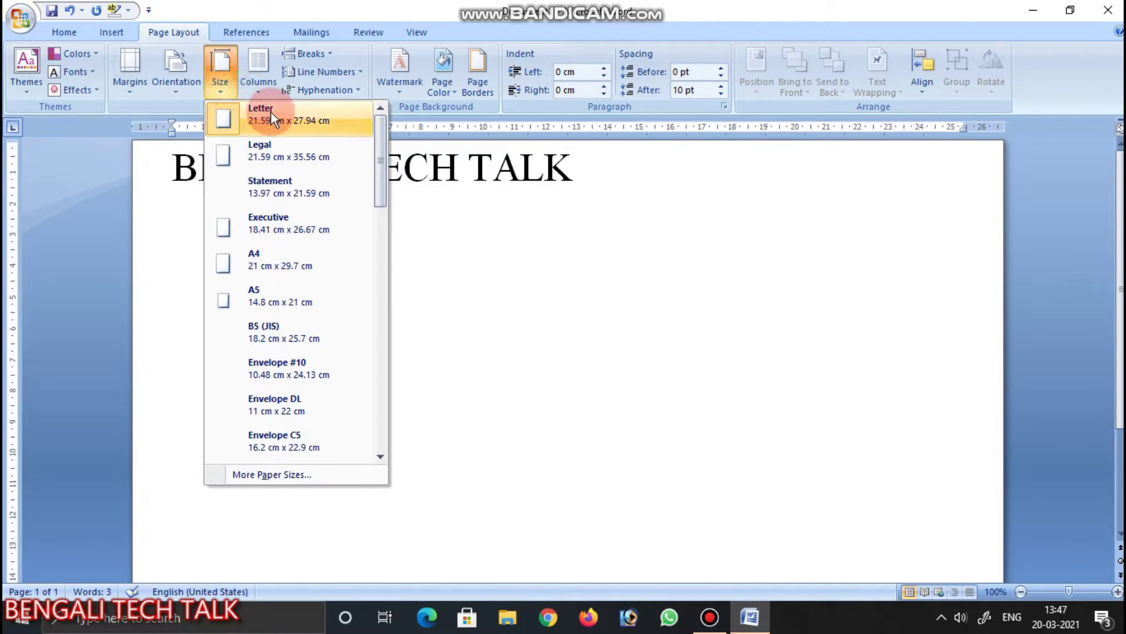
click(299, 268)
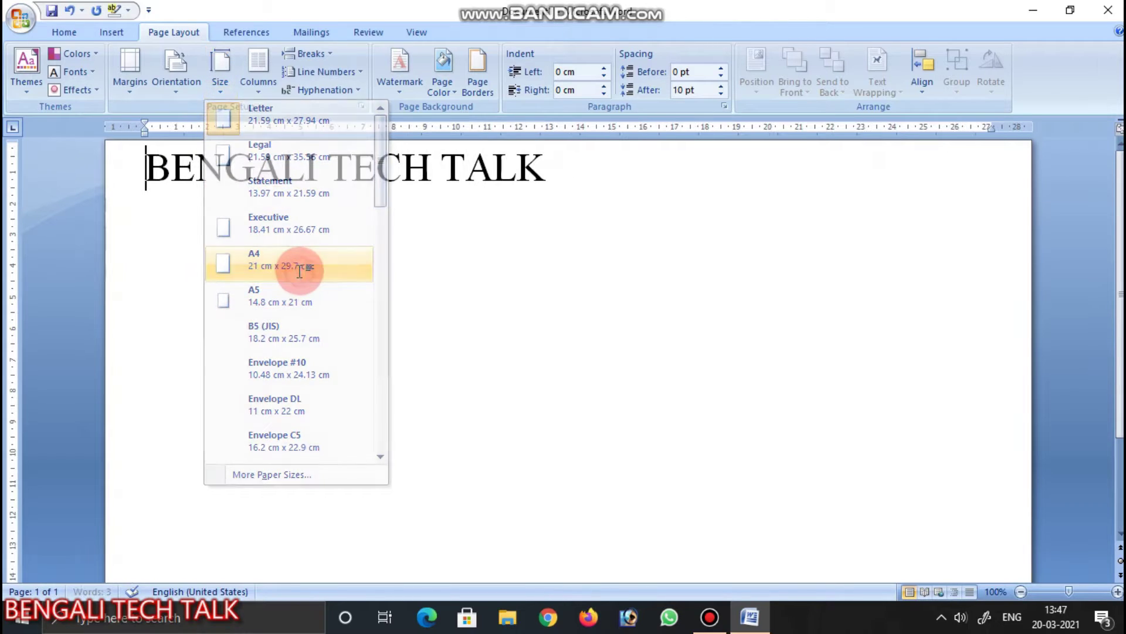
click(221, 74)
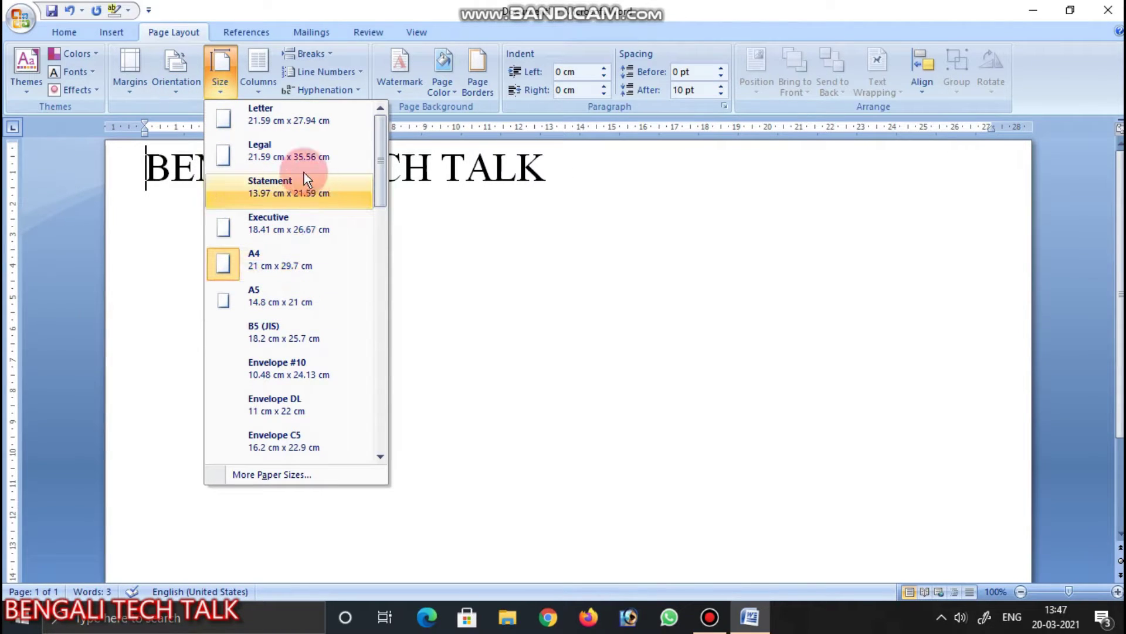
click(306, 130)
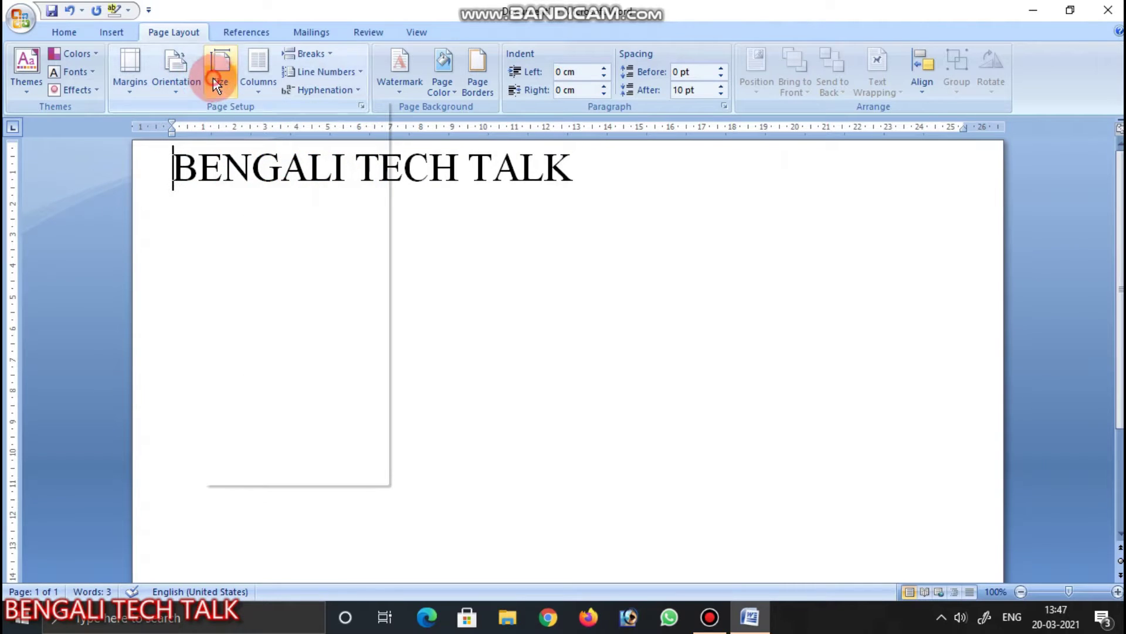
click(249, 270)
click(170, 78)
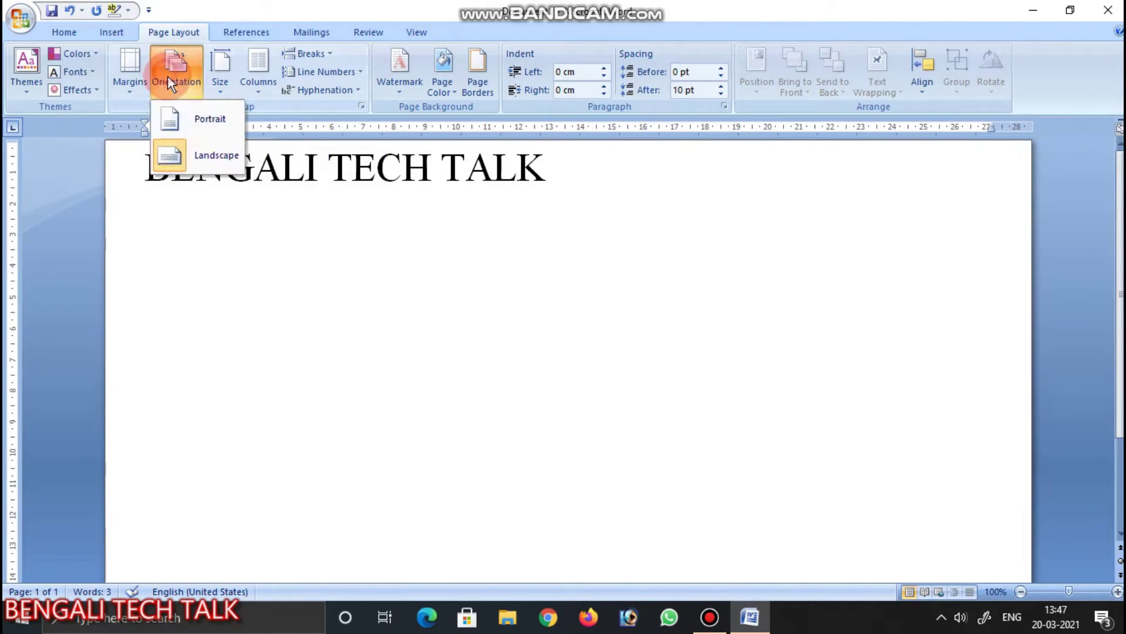
click(211, 119)
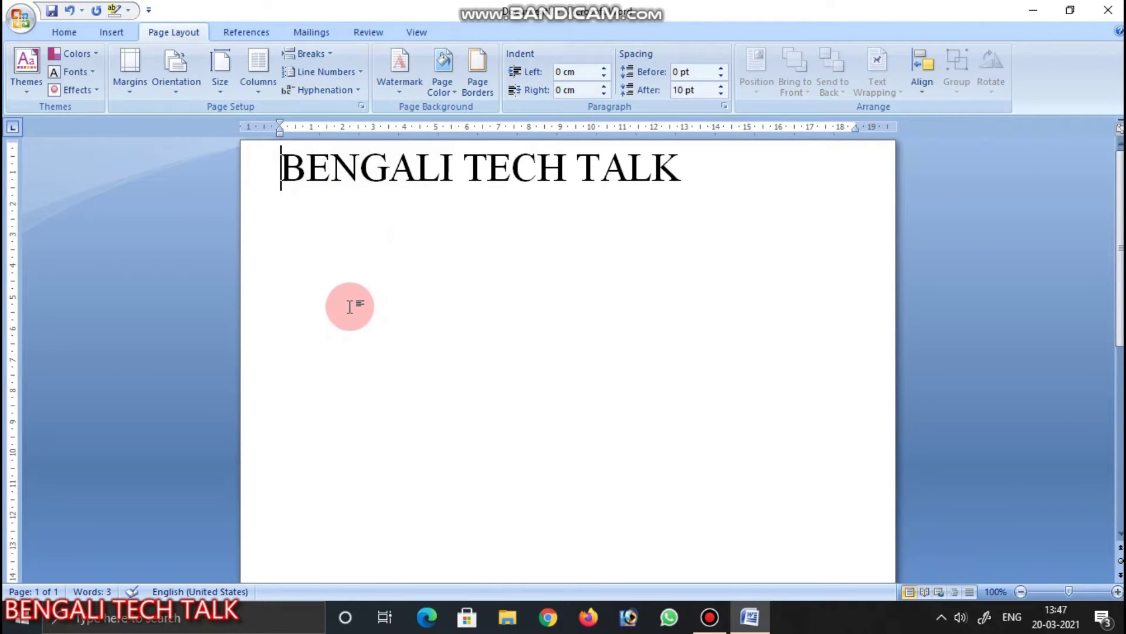
- Insert a page break before the heading, then remove it so the heading returns to page 1
click(321, 63)
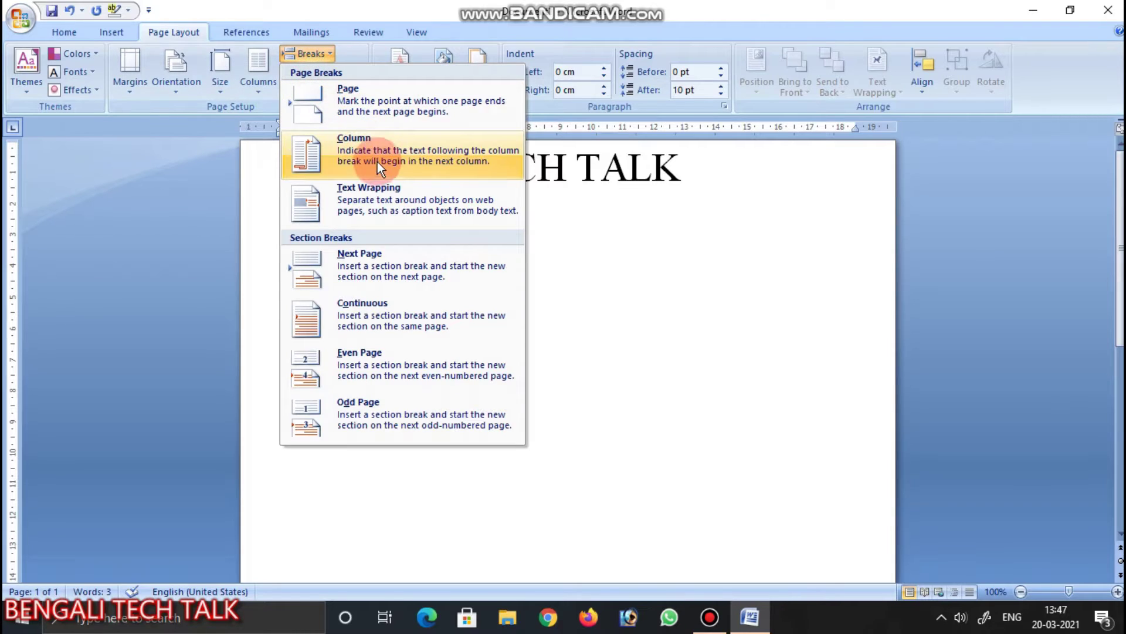
click(400, 111)
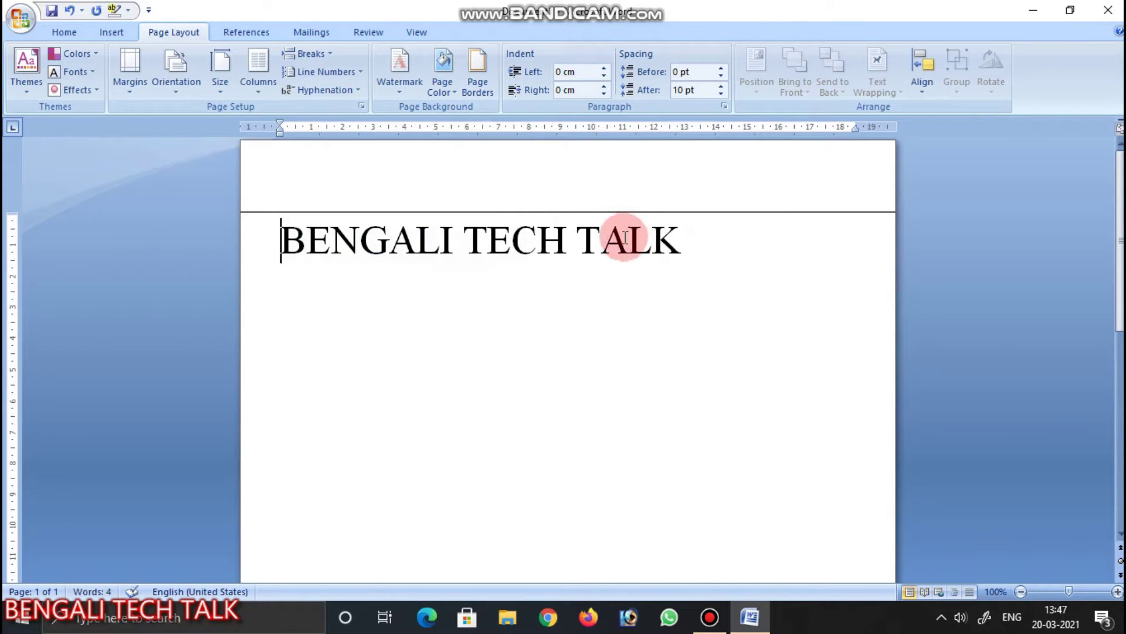
click(572, 190)
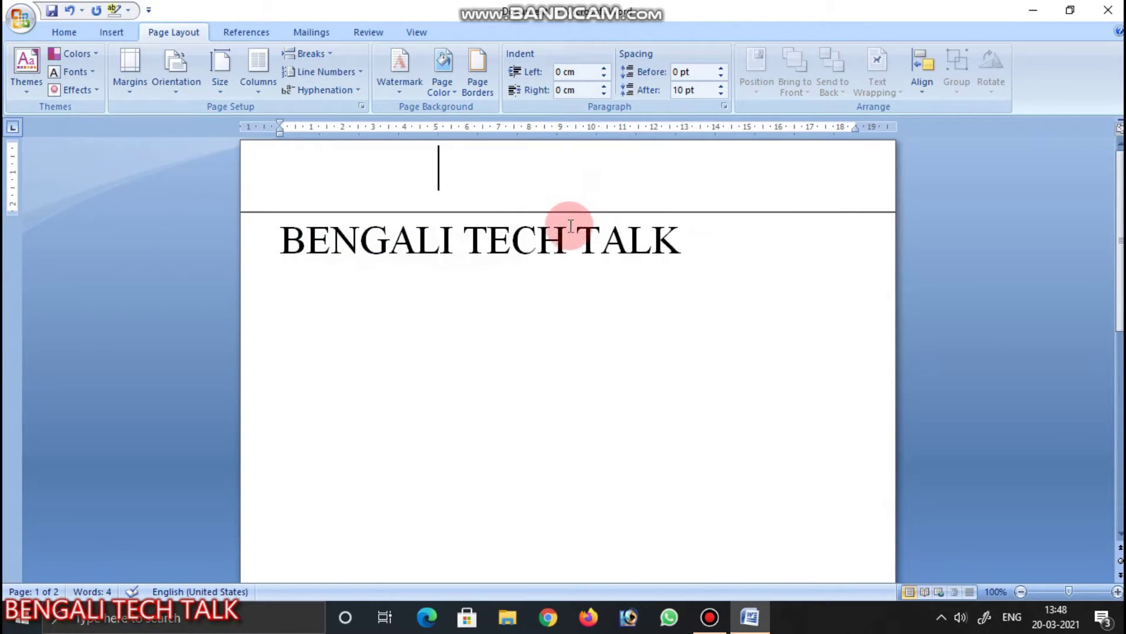
key(Delete)
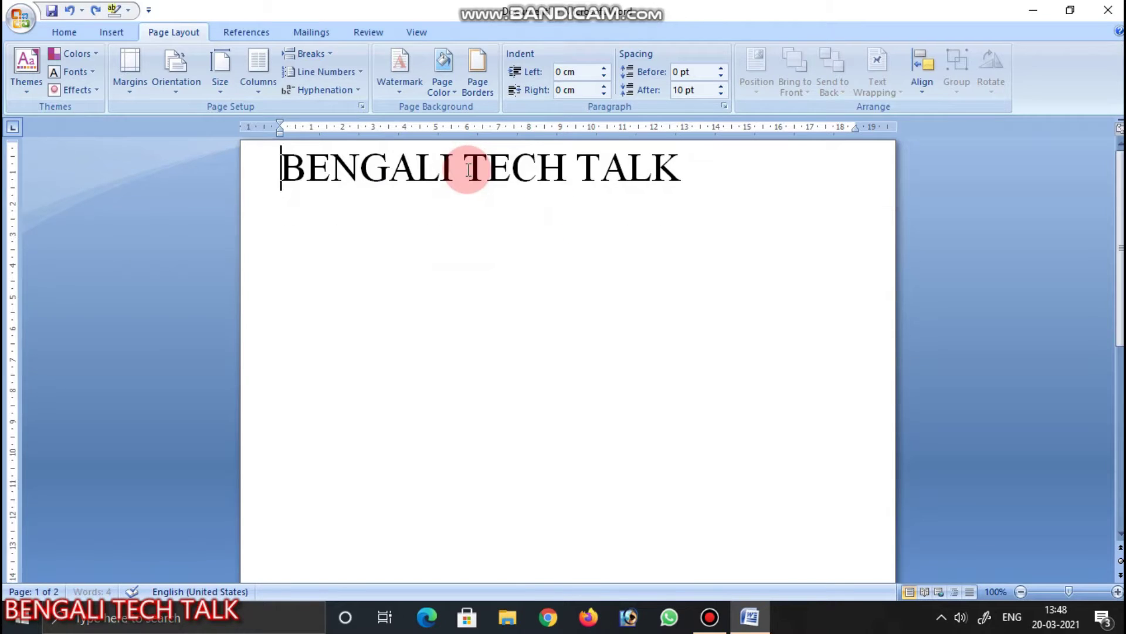
- Select the heading line and delete it, leaving an empty first line
text(F)
key(ctrl+a)
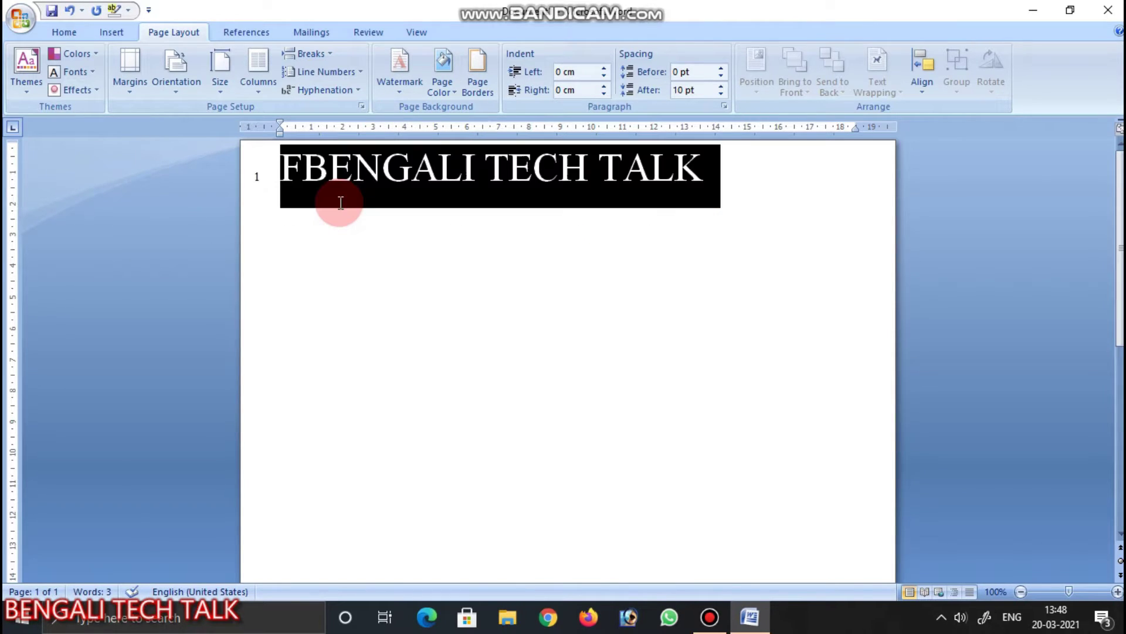
key(Delete)
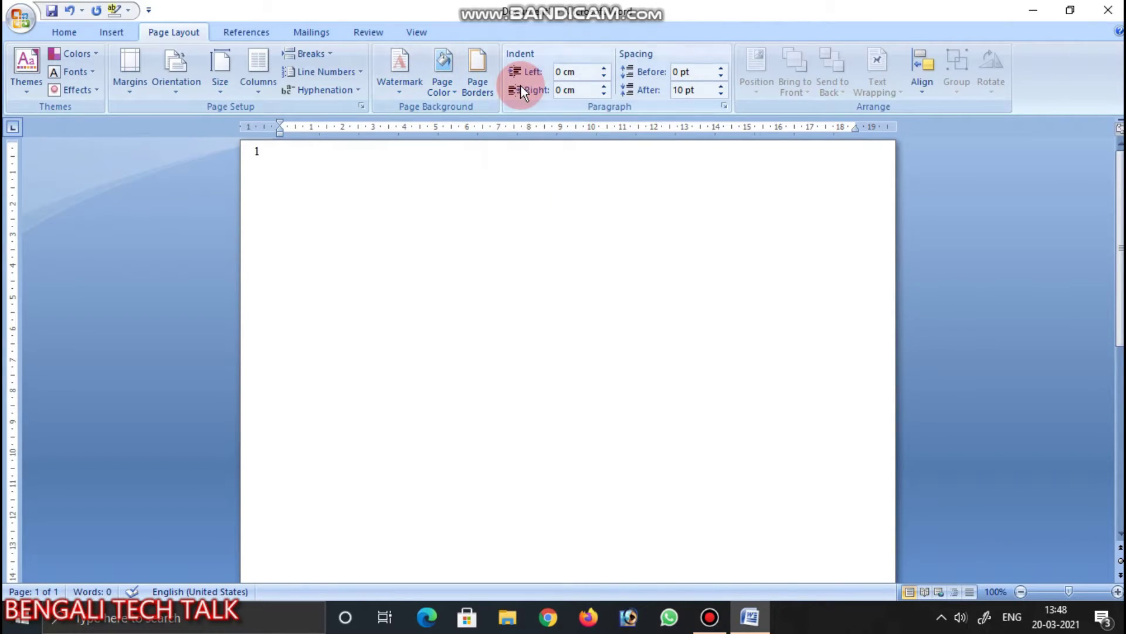
- Generate sample text with =RAND(), then select all of it and delete it
text(=)
text(RAND)
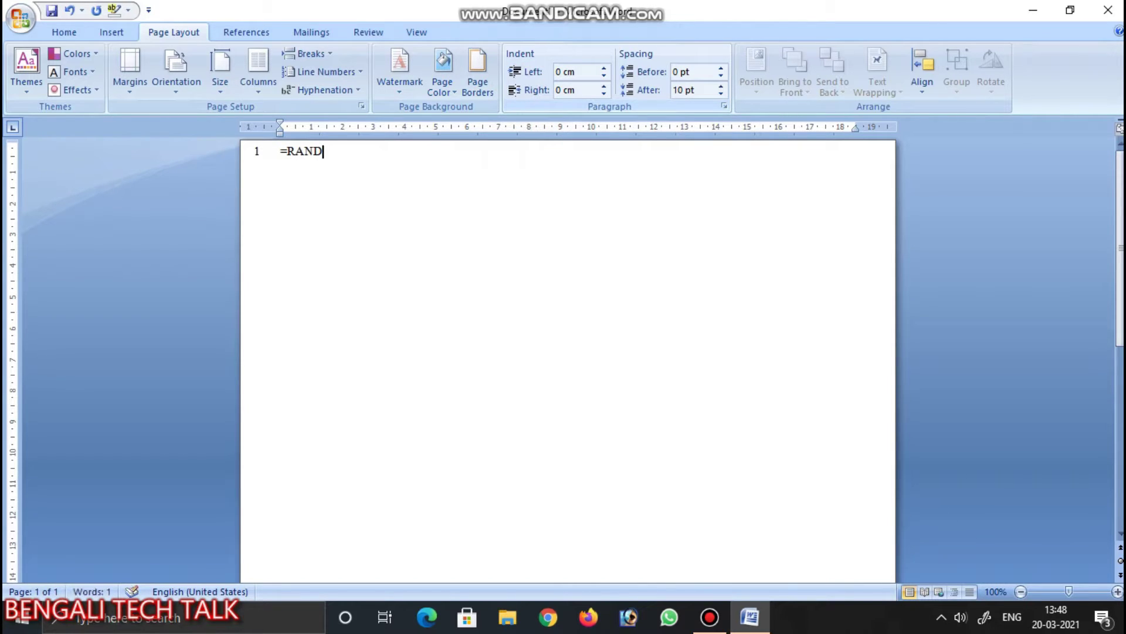
text(())
key(Return)
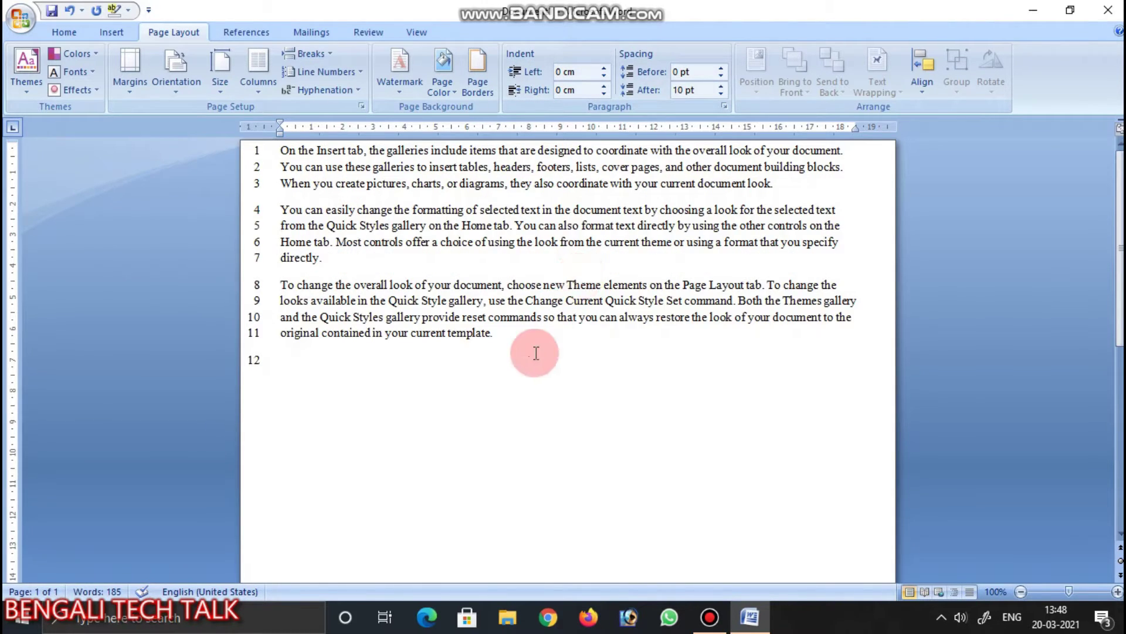
key(ctrl+a)
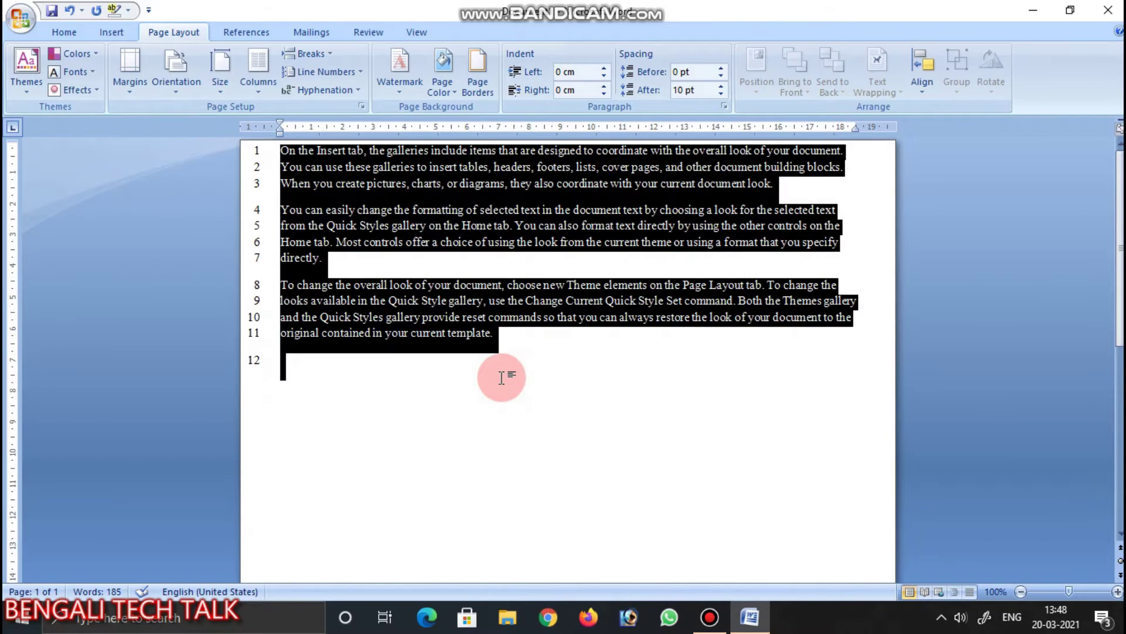
key(Delete)
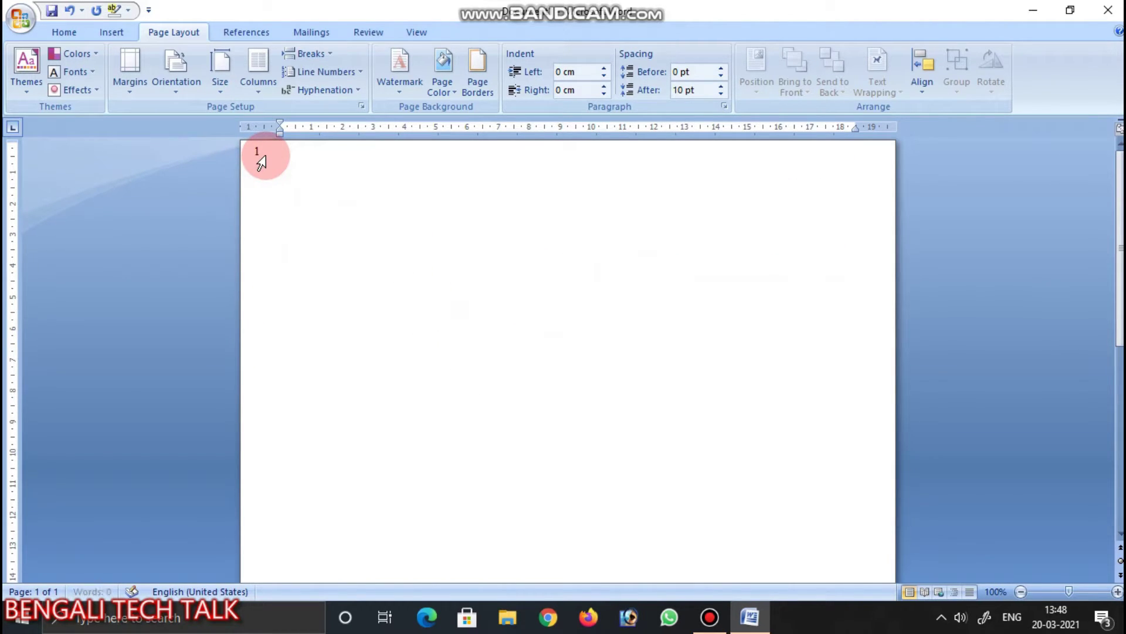
- Fill the empty document with ten sample paragraphs using =RAND(10)
click(443, 239)
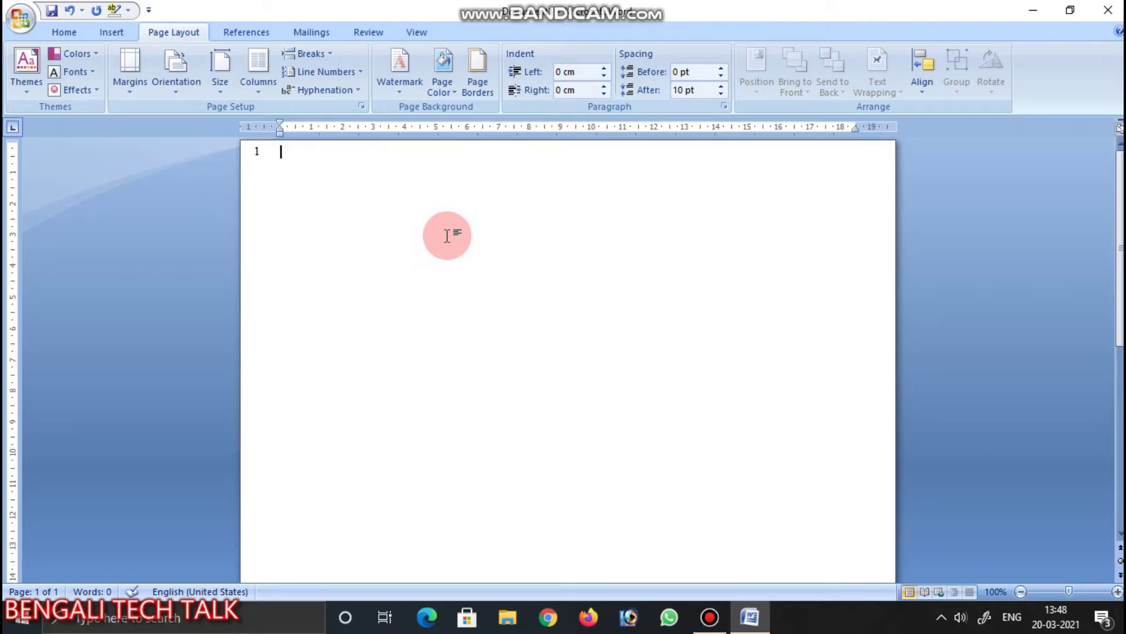
text(=RAM)
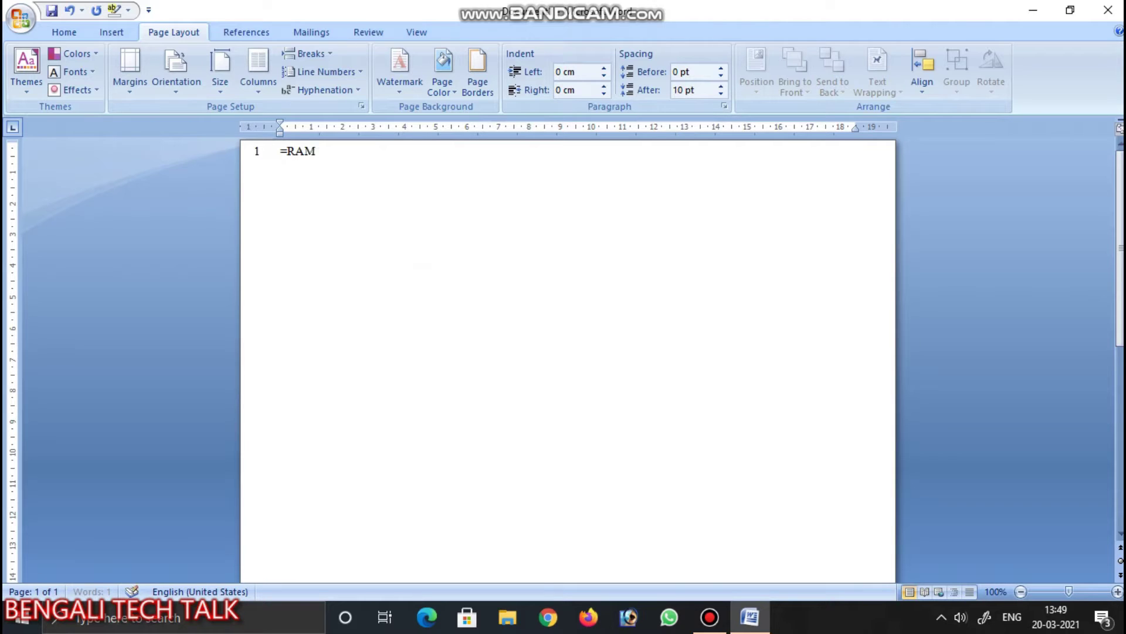
text(N)
key(BackSpace)
key(BackSpace)
text(ND)
text((10)
key(Return)
scroll(496, 338, up, 3)
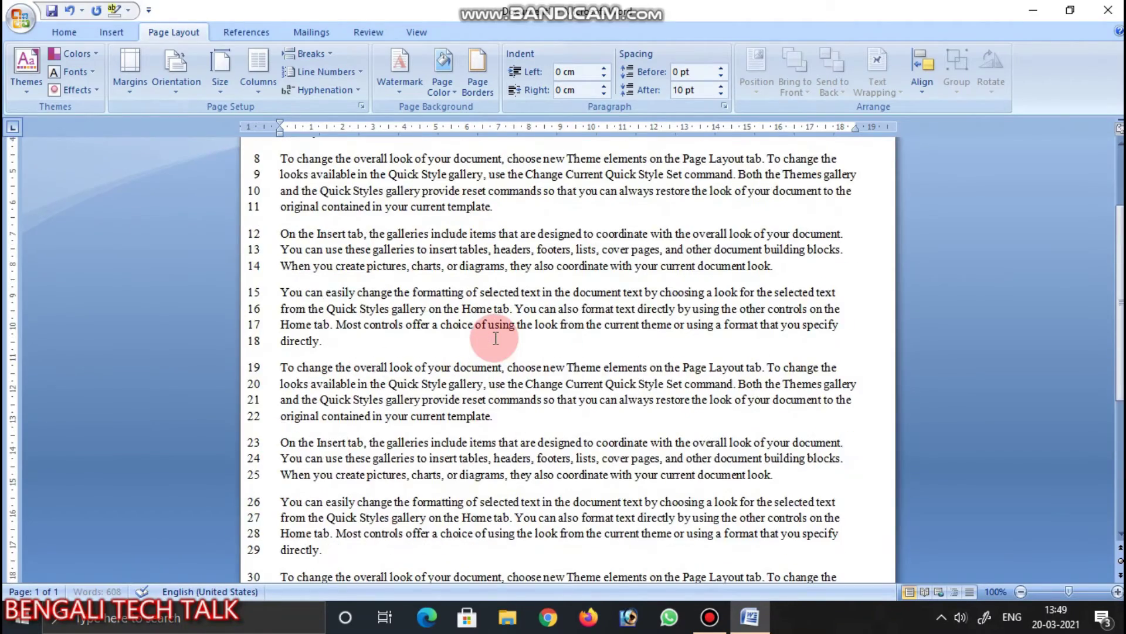
scroll(499, 349, up, 3)
scroll(510, 337, down, 4)
scroll(621, 203, up, 4)
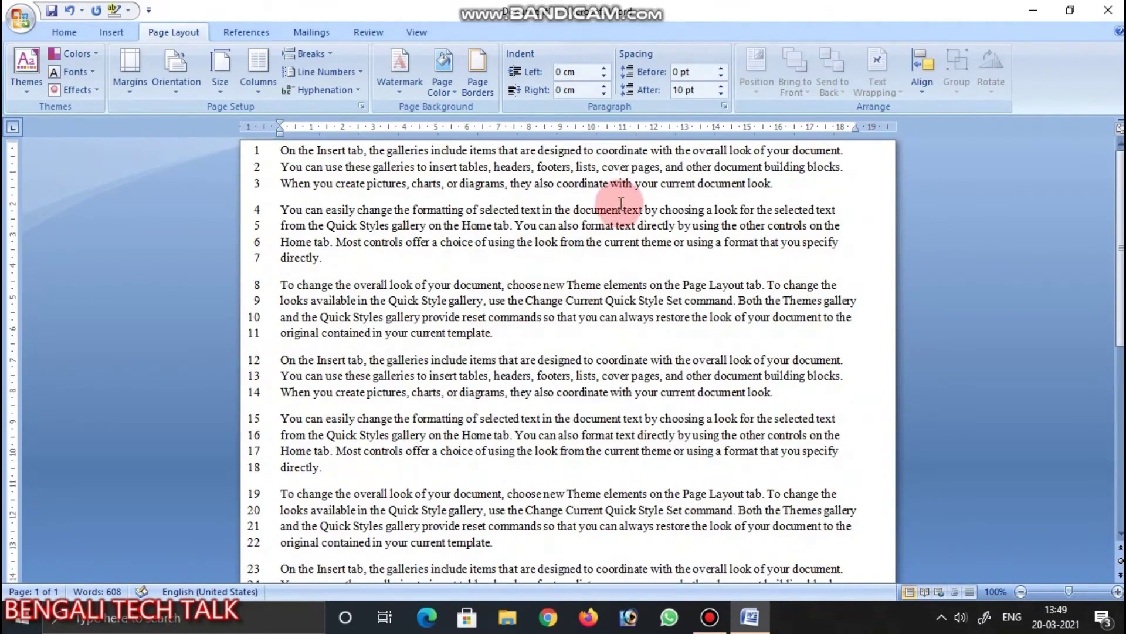
- Start a custom English text watermark reading 'BENGALI TECH TALK'
click(401, 88)
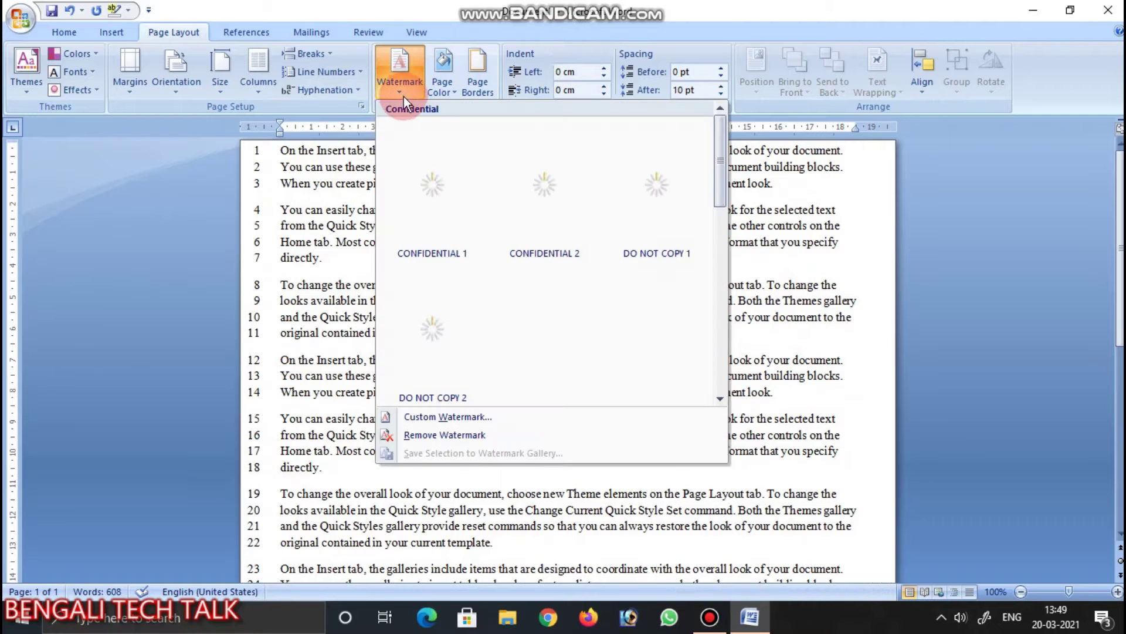
click(476, 418)
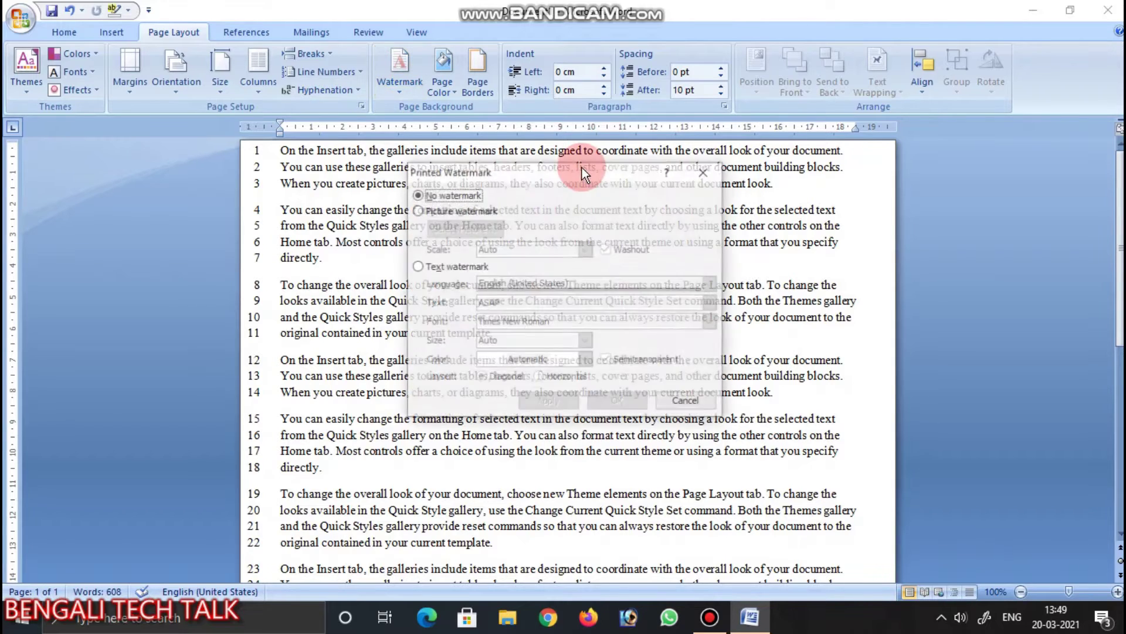
click(417, 202)
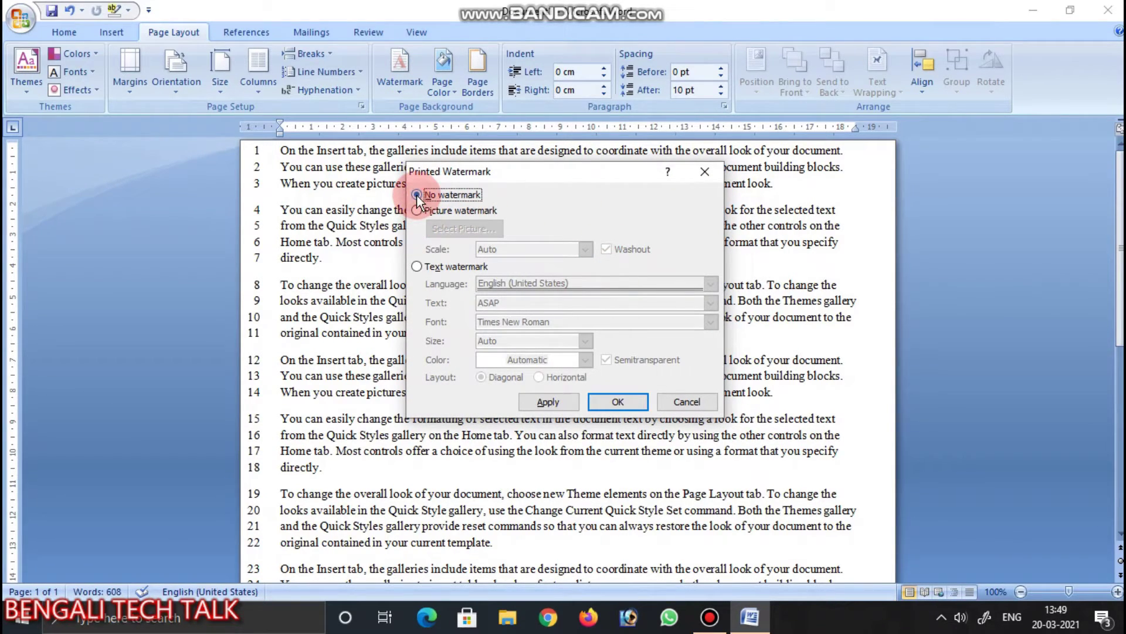
click(533, 216)
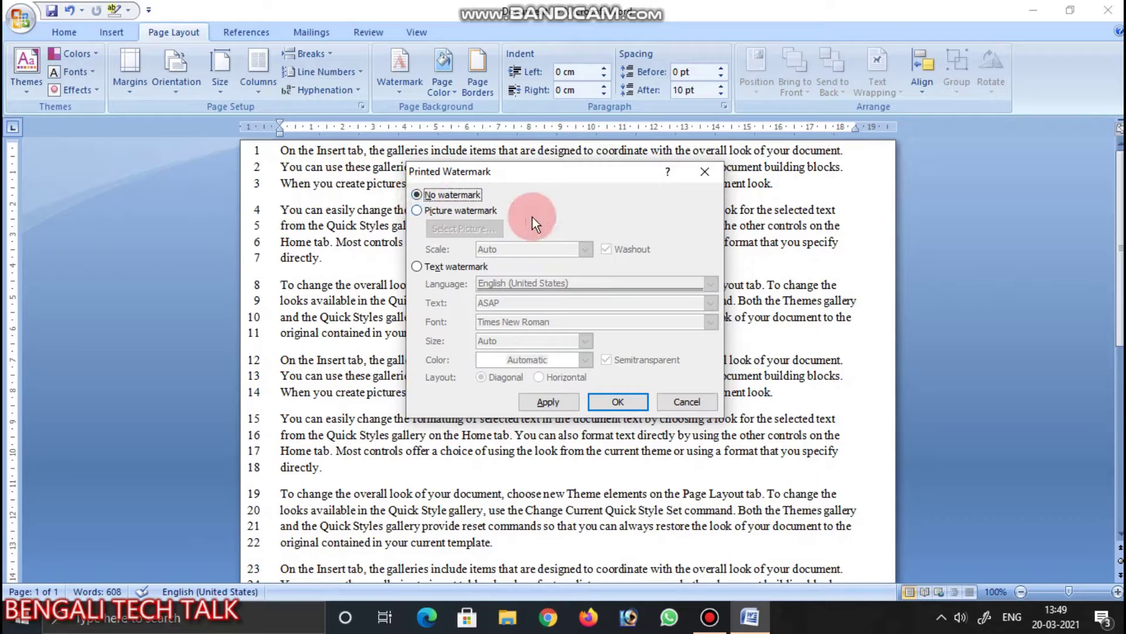
click(421, 266)
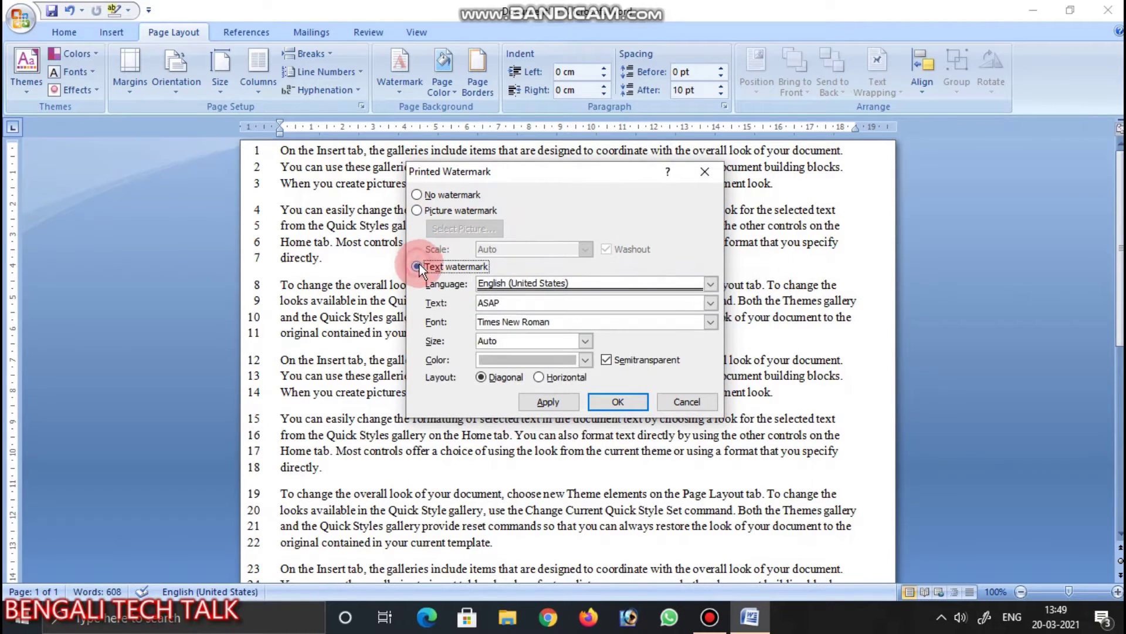
click(606, 285)
click(586, 305)
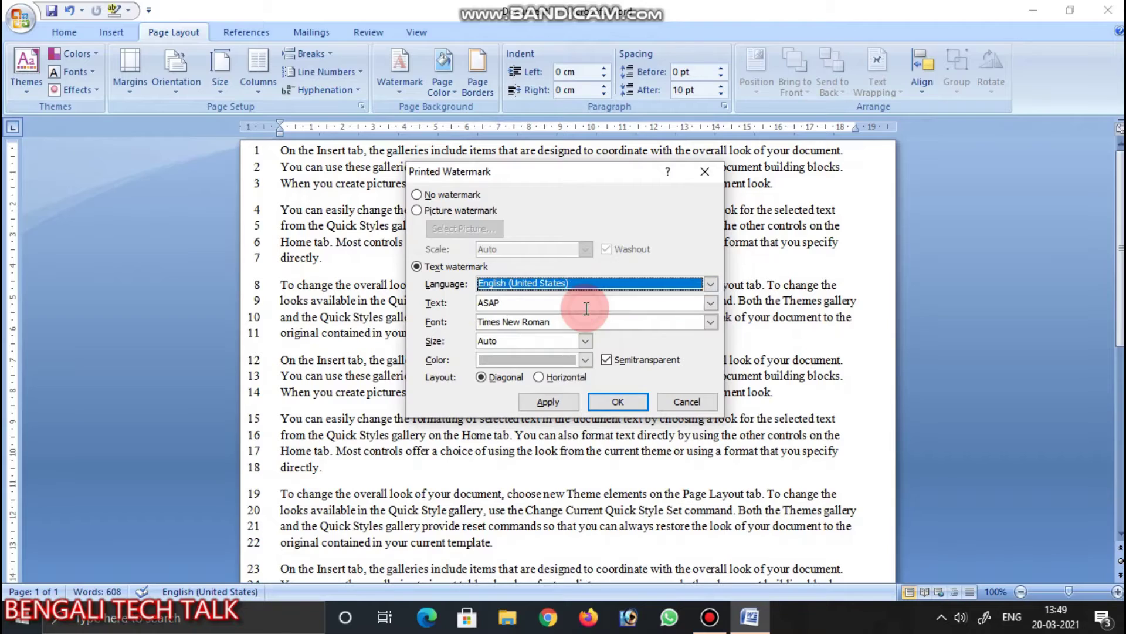
click(585, 304)
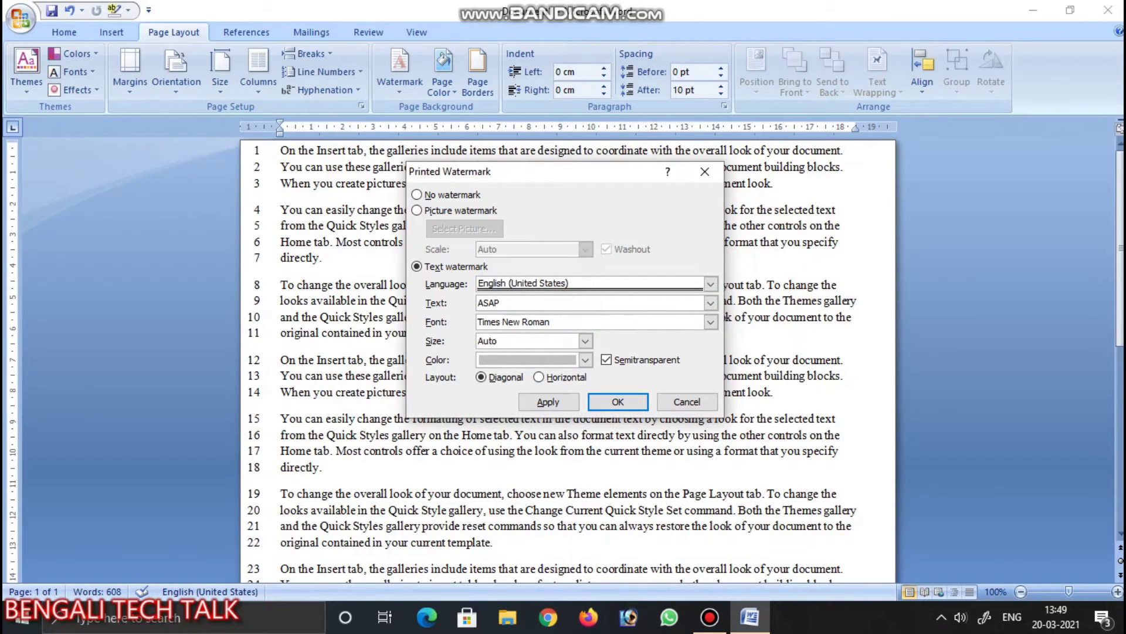
key(BackSpace)
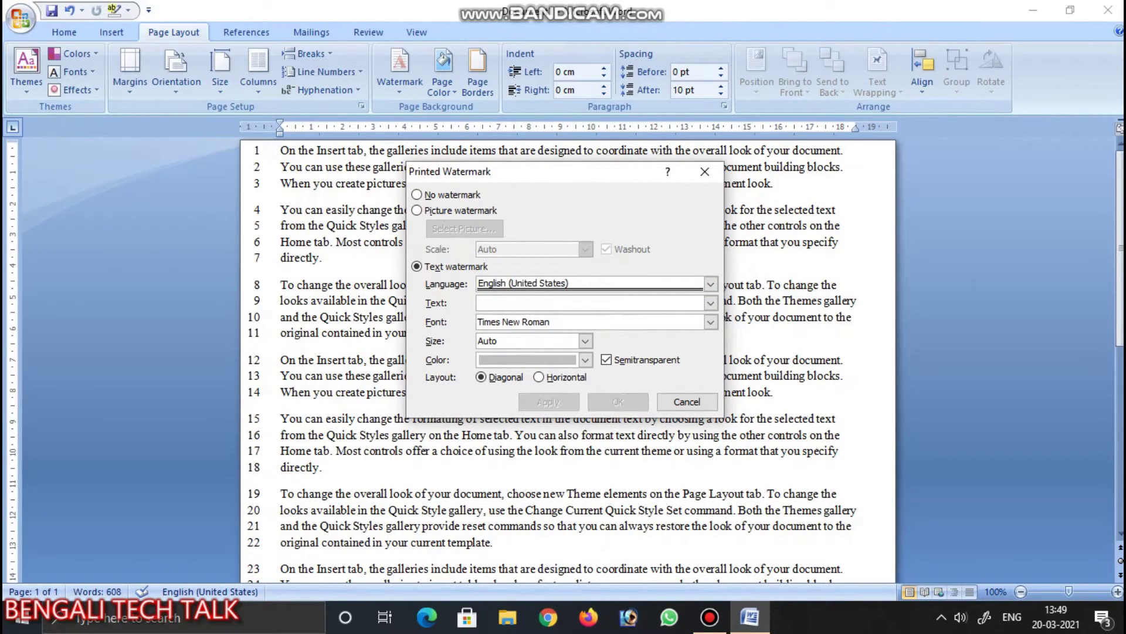
text(BENGALI TECH TALK)
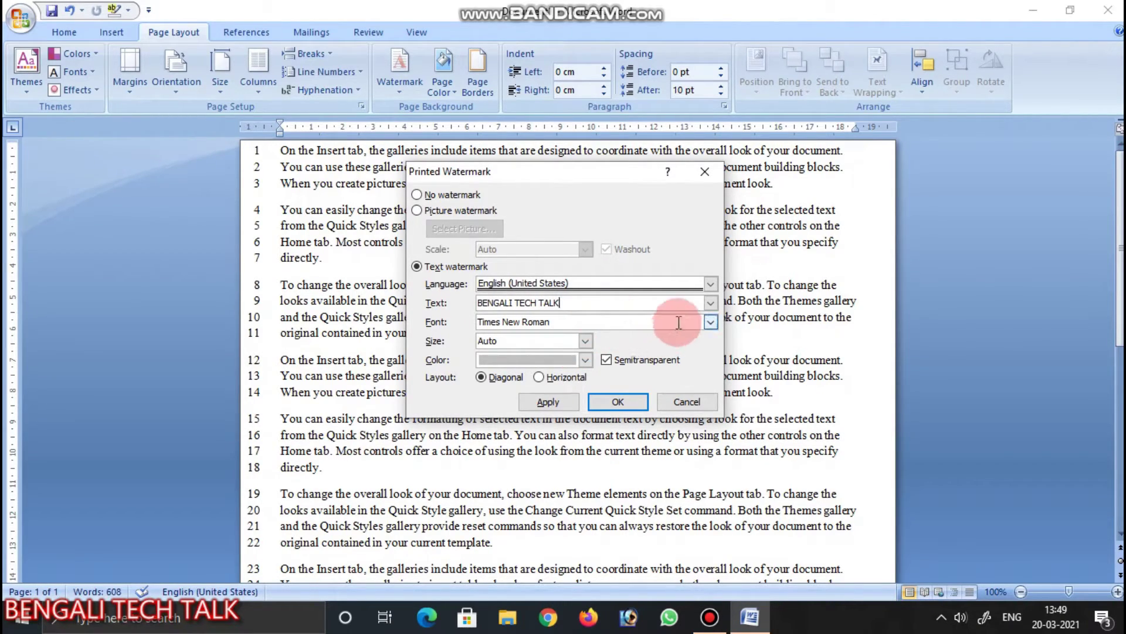
- Style the watermark in Tw Cen MT Condensed, Auto size, red, and apply it
click(712, 321)
click(642, 373)
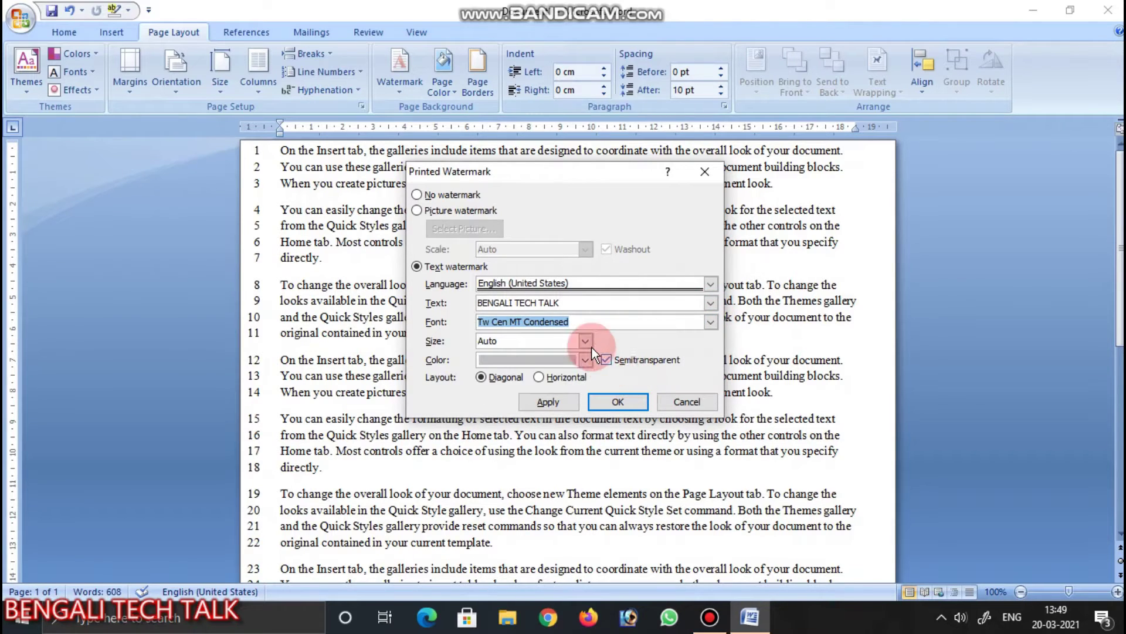
click(586, 341)
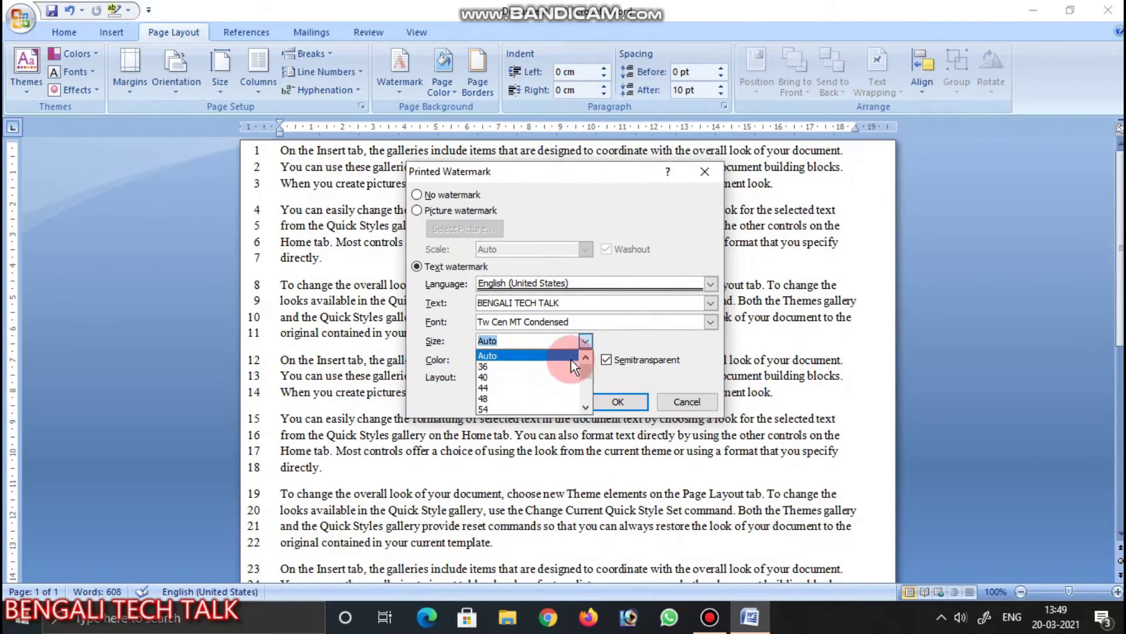
click(631, 351)
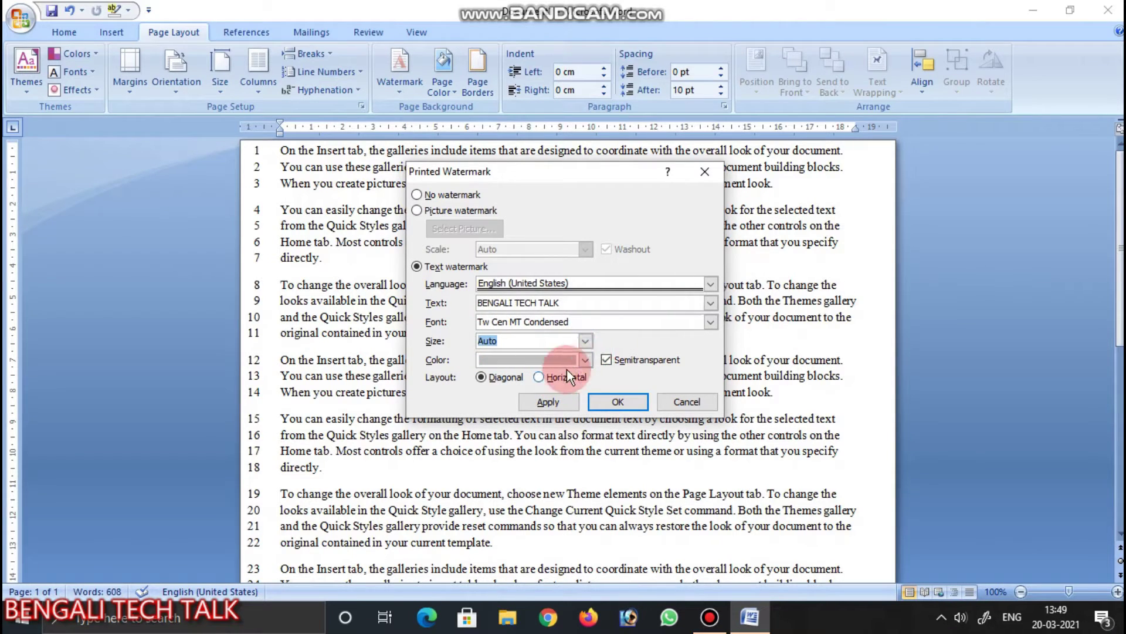
click(581, 361)
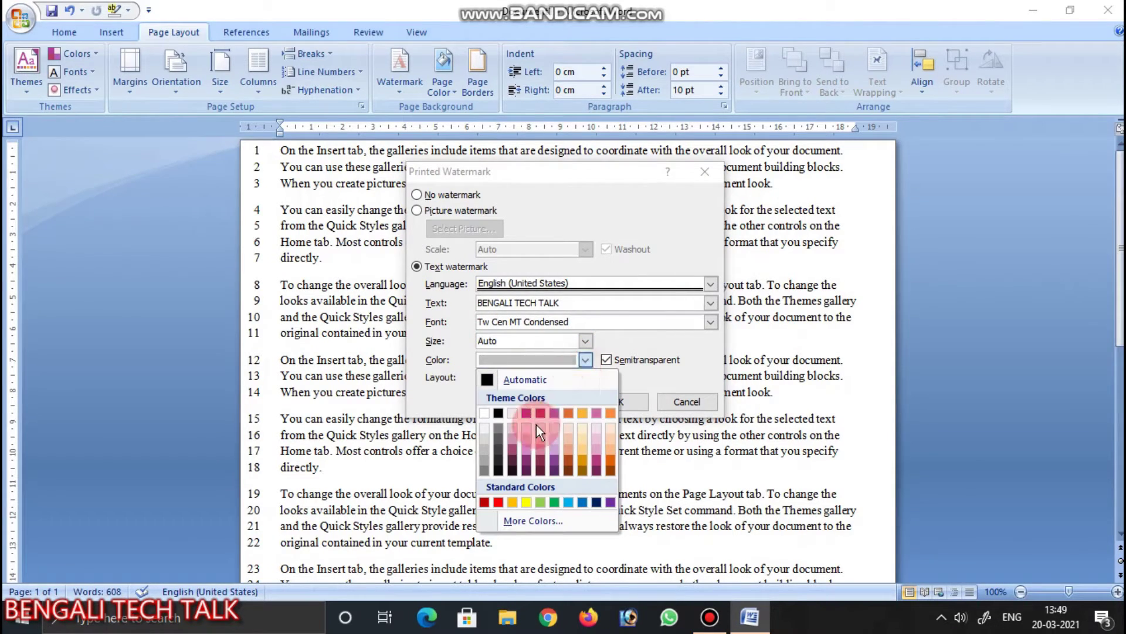
click(498, 502)
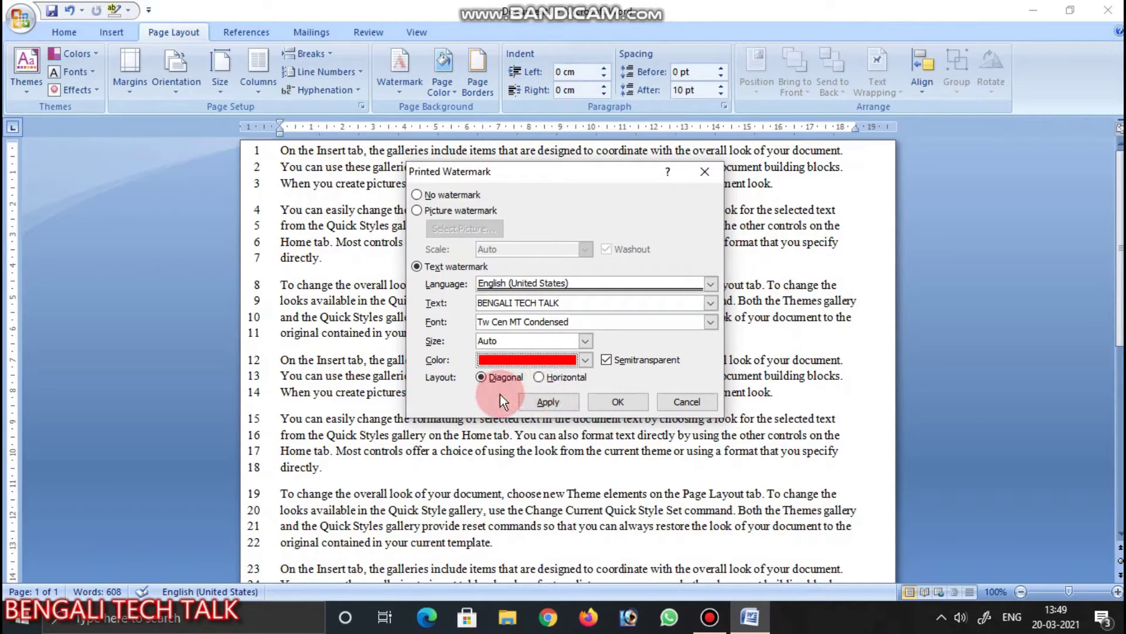
click(567, 404)
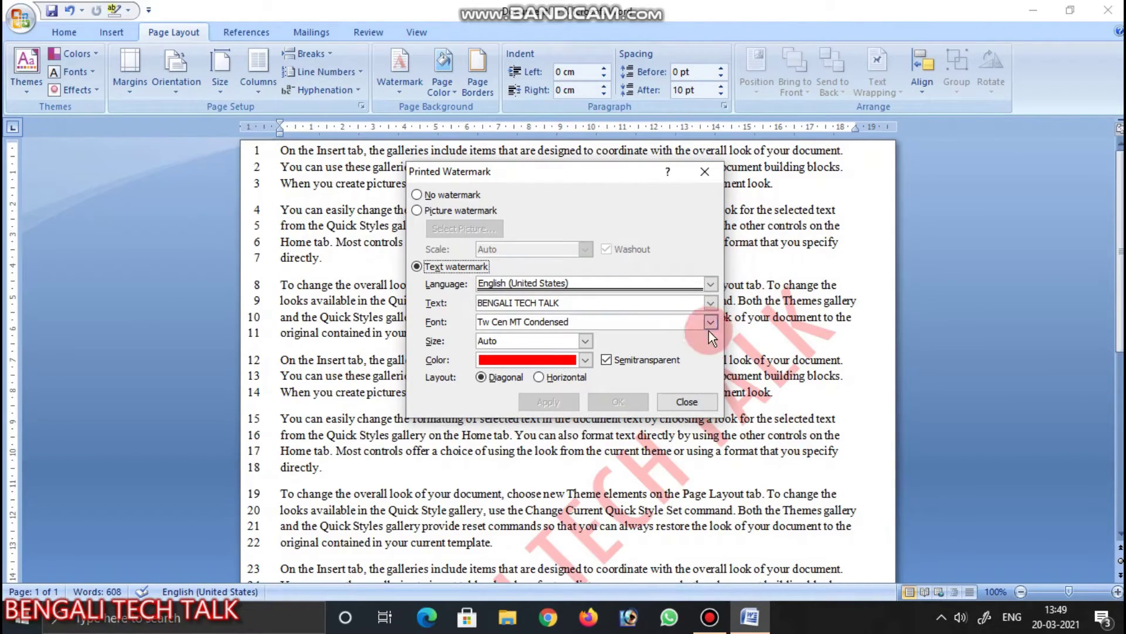
click(687, 399)
scroll(440, 446, down, 4)
scroll(440, 452, down, 3)
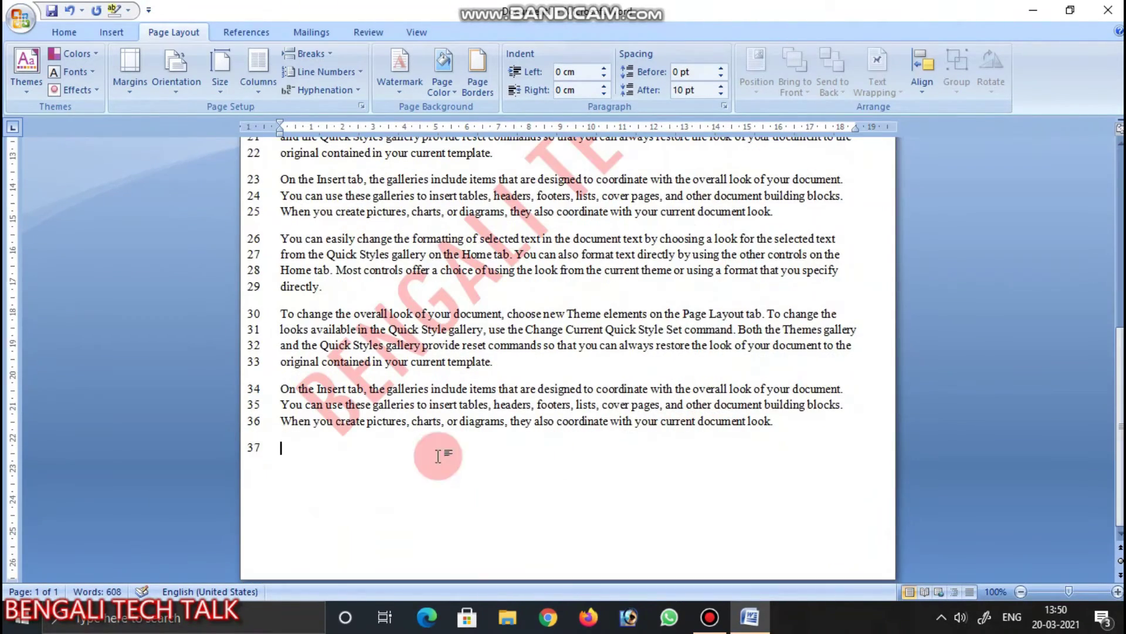
scroll(443, 411, up, 4)
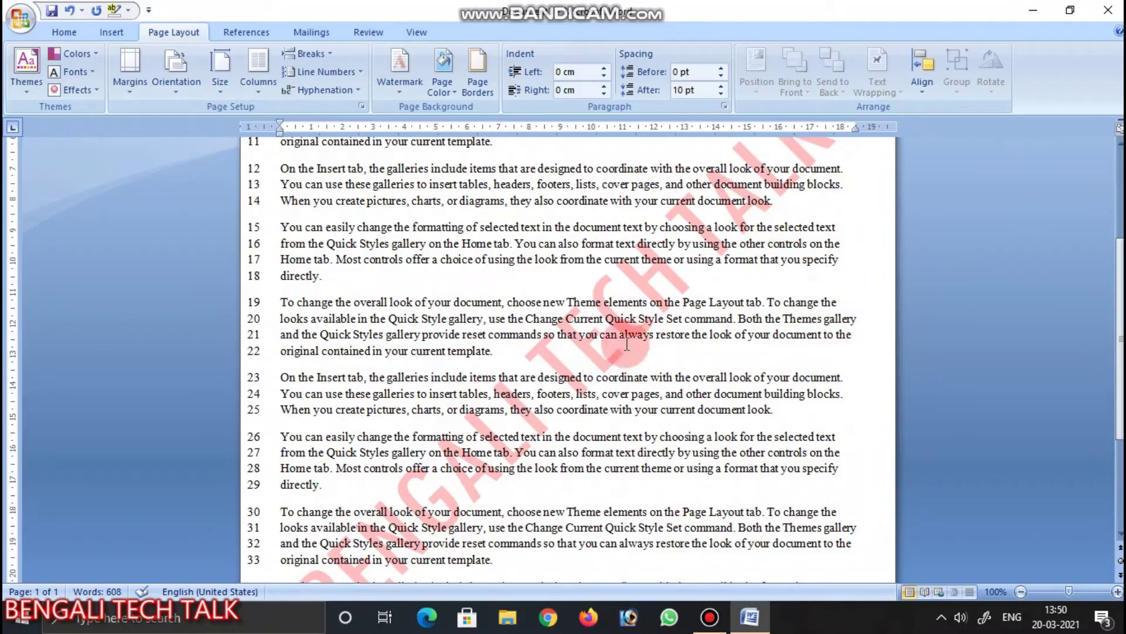
scroll(761, 254, up, 2)
scroll(761, 253, up, 2)
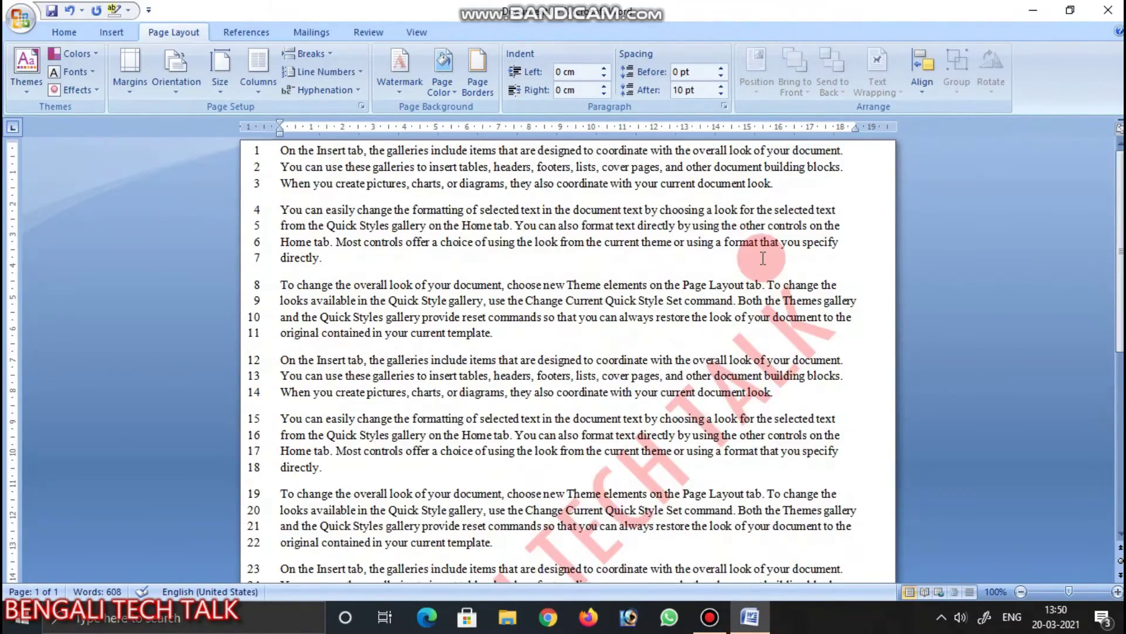
scroll(761, 254, down, 4)
scroll(528, 293, down, 3)
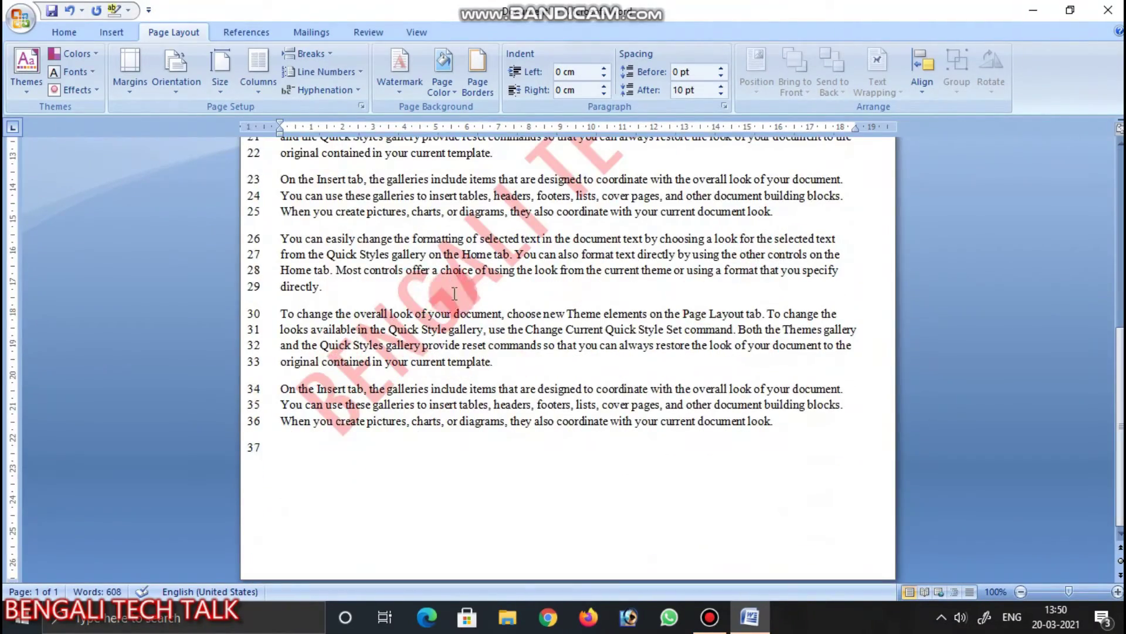
scroll(457, 321, up, 3)
scroll(458, 322, up, 3)
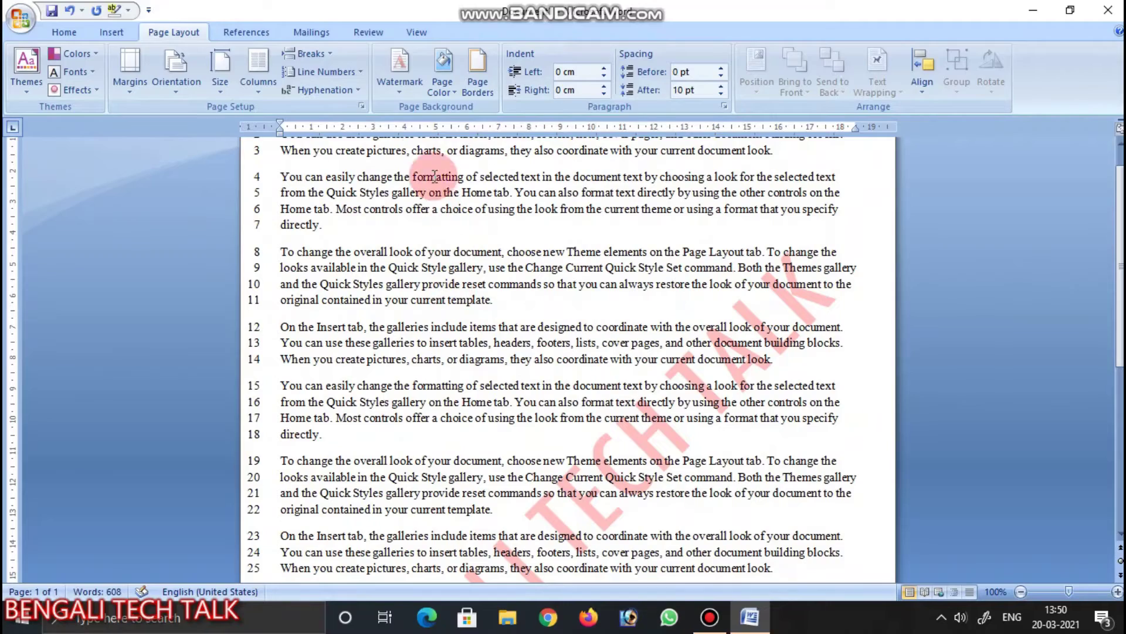
- Keep the page colour white and try a thick double-line box border without left and right edges
click(453, 93)
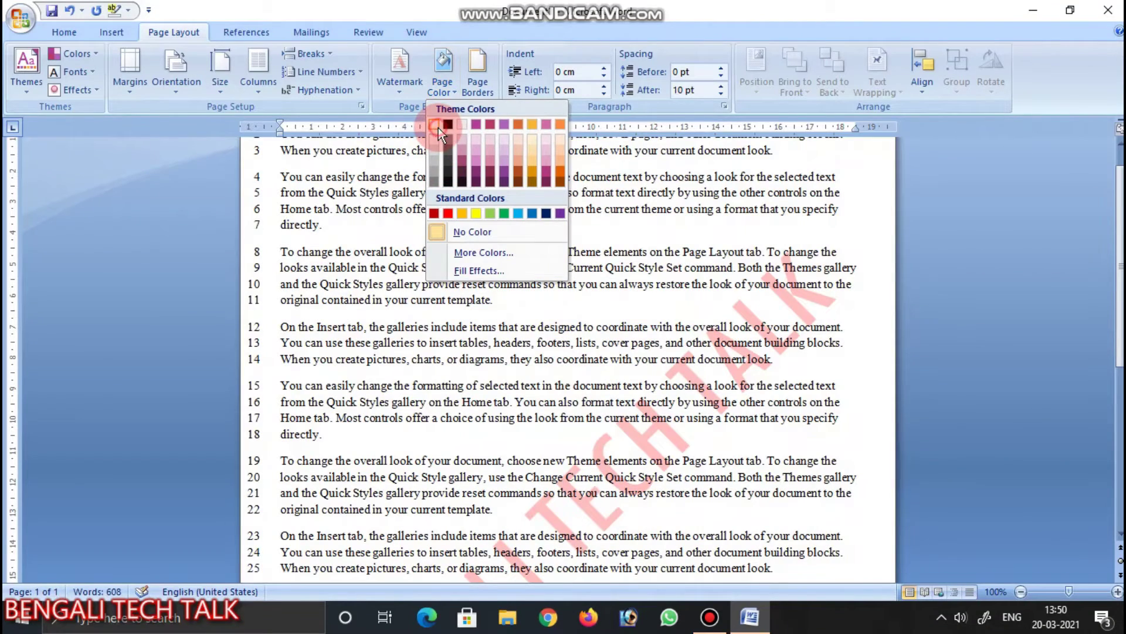
click(438, 128)
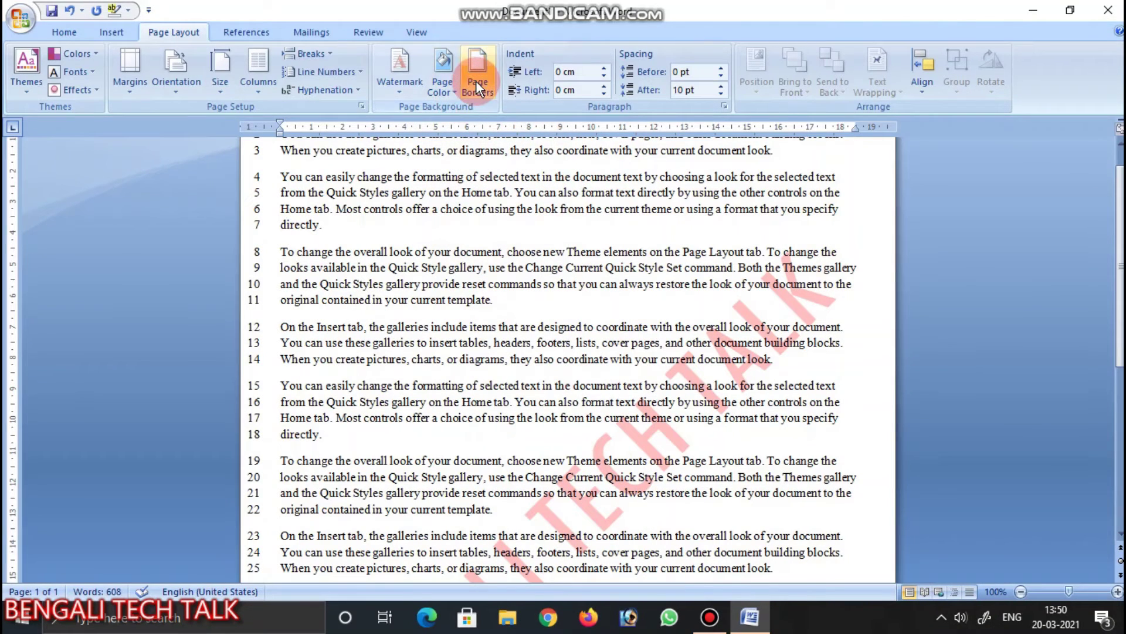
click(476, 82)
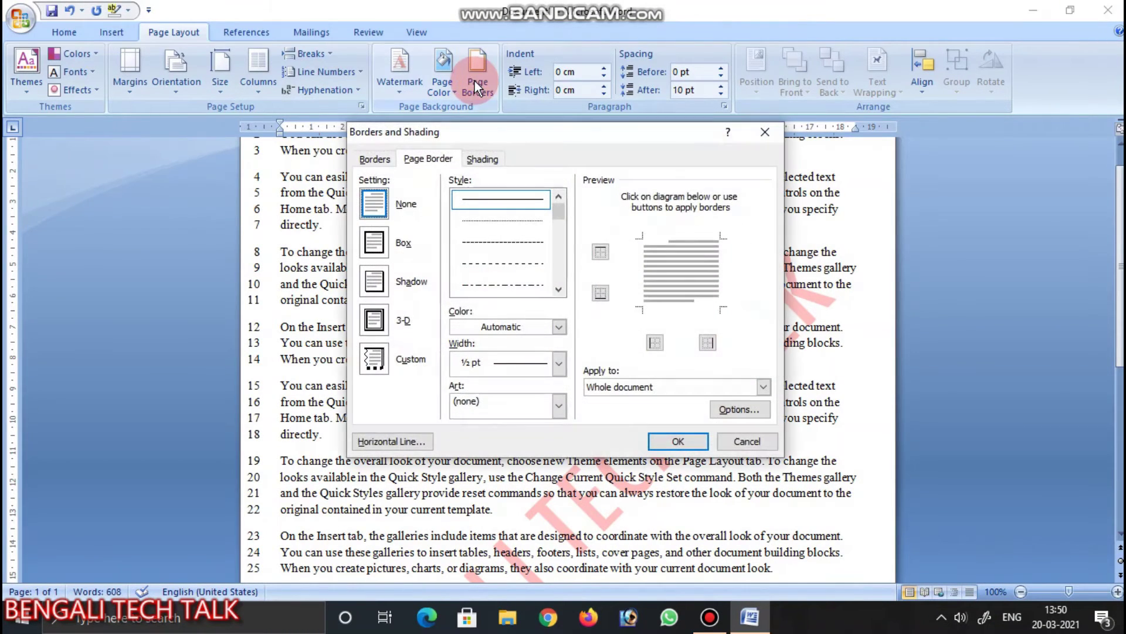
click(561, 289)
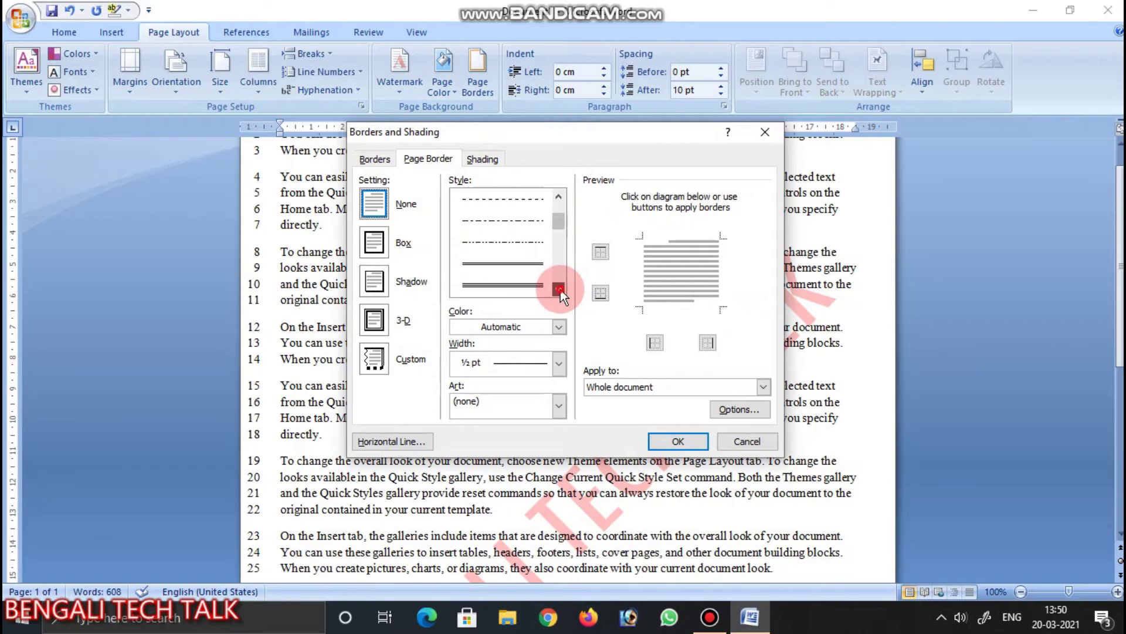
click(530, 282)
click(666, 301)
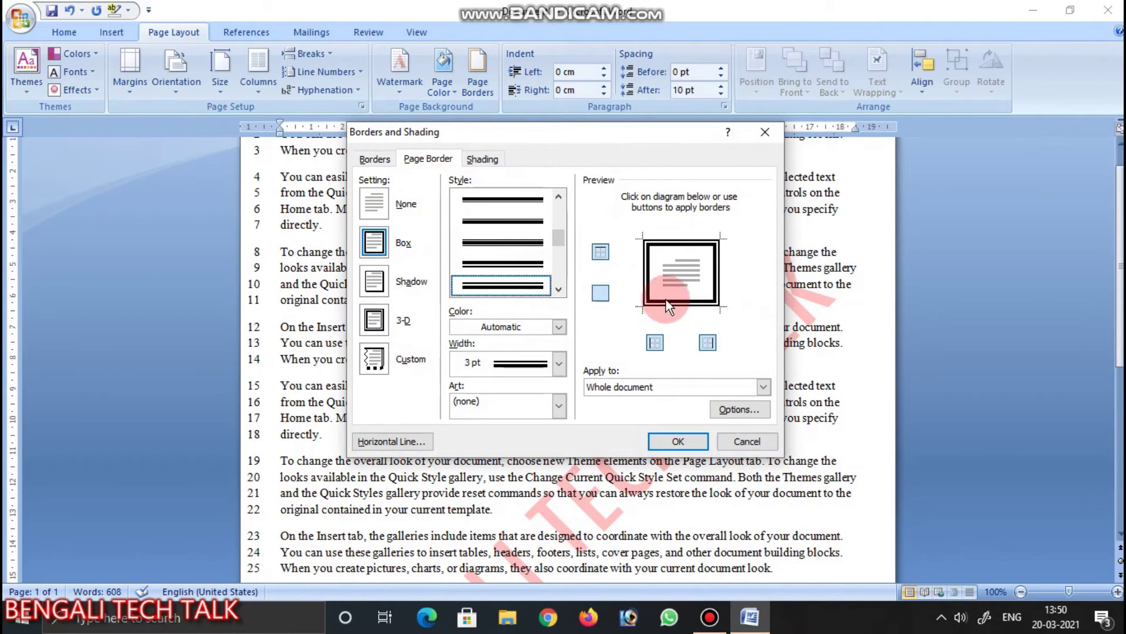
click(655, 342)
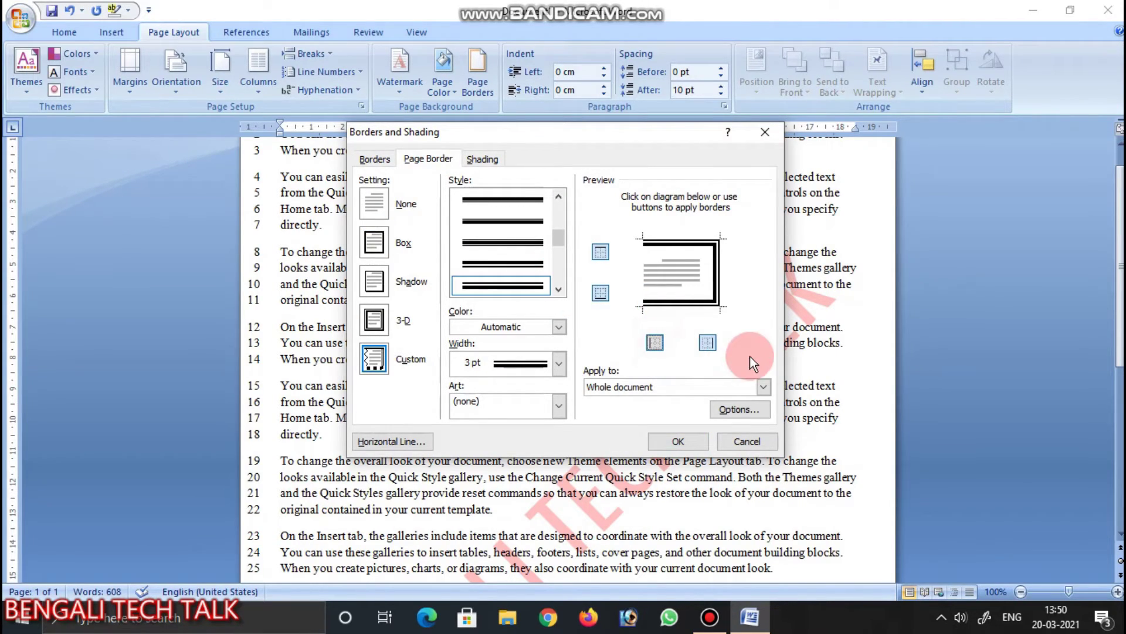
click(708, 345)
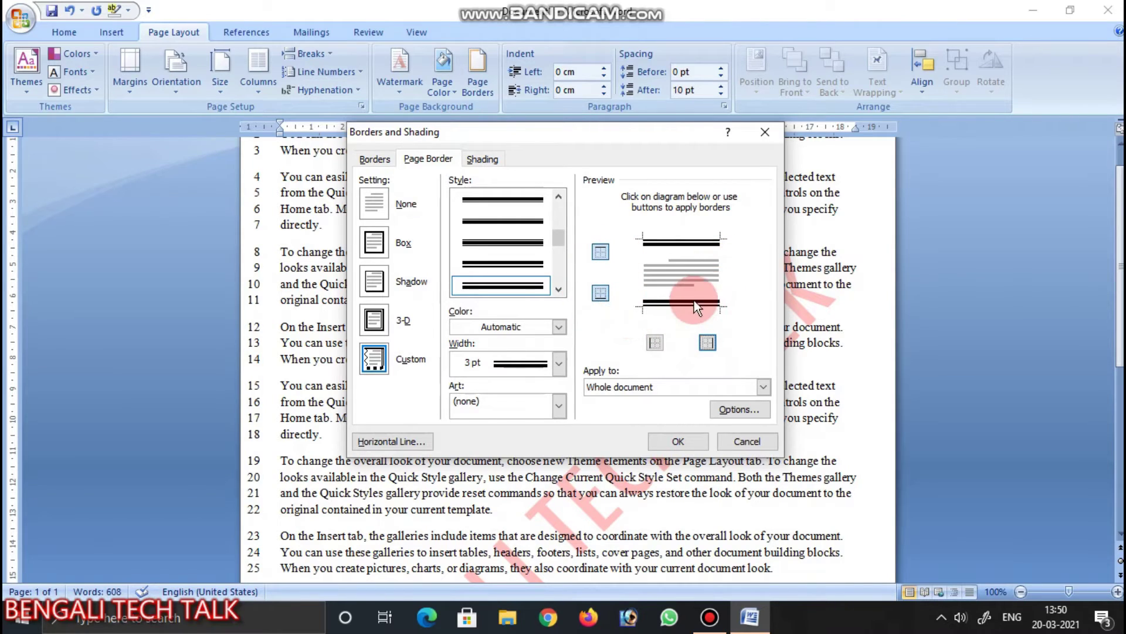
- Switch to a triple-line border on bottom, left and right, applied to the whole document
click(558, 289)
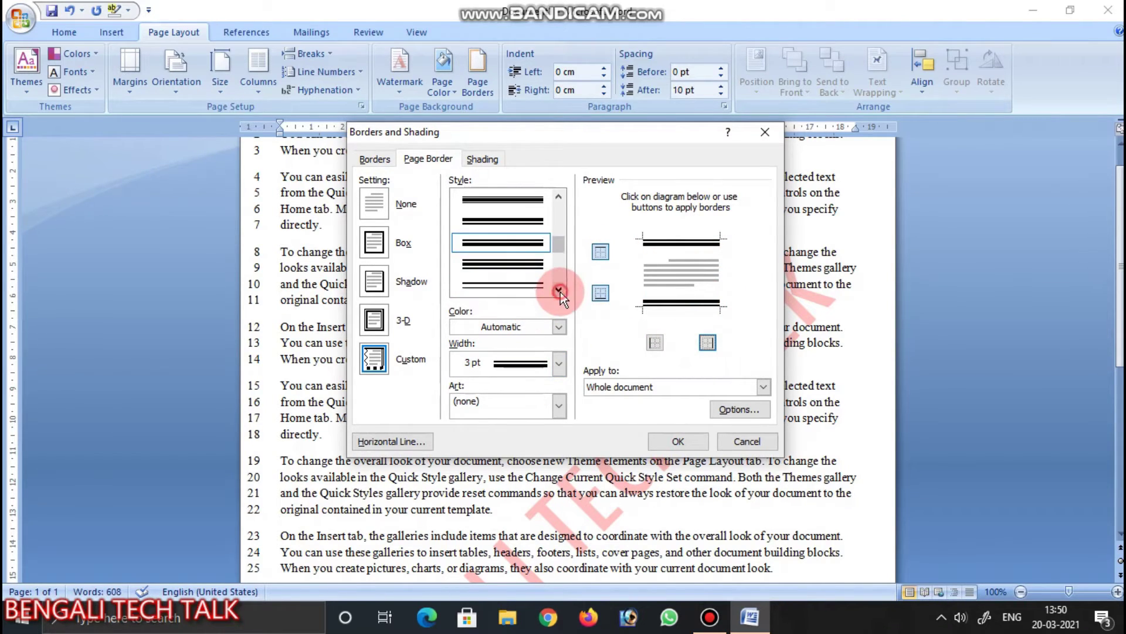
click(559, 289)
click(526, 279)
click(682, 305)
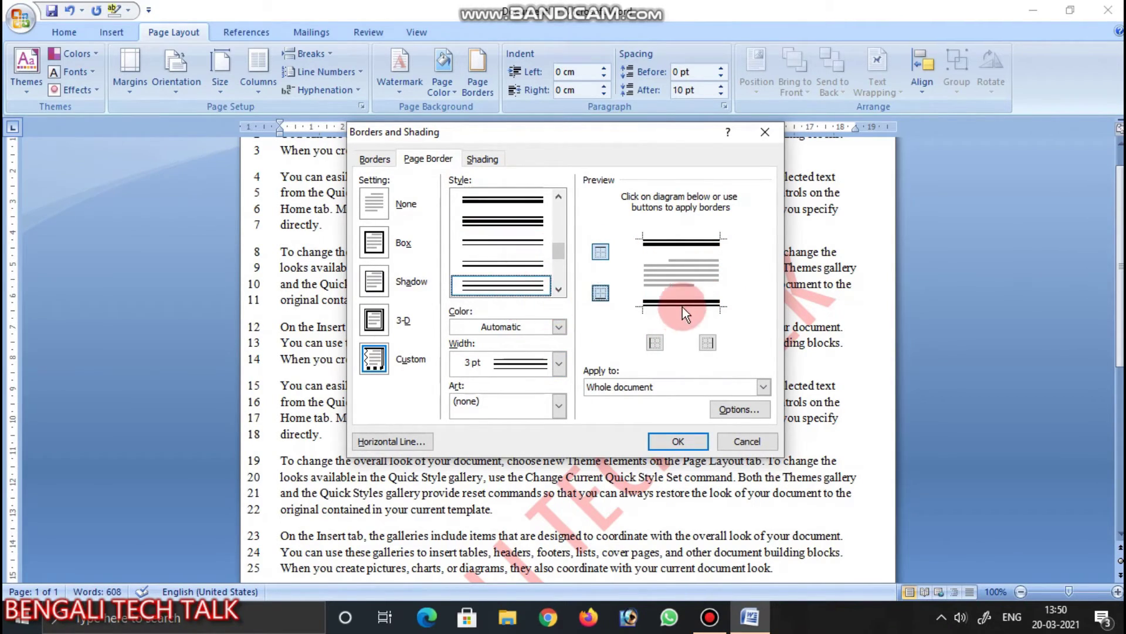
click(655, 342)
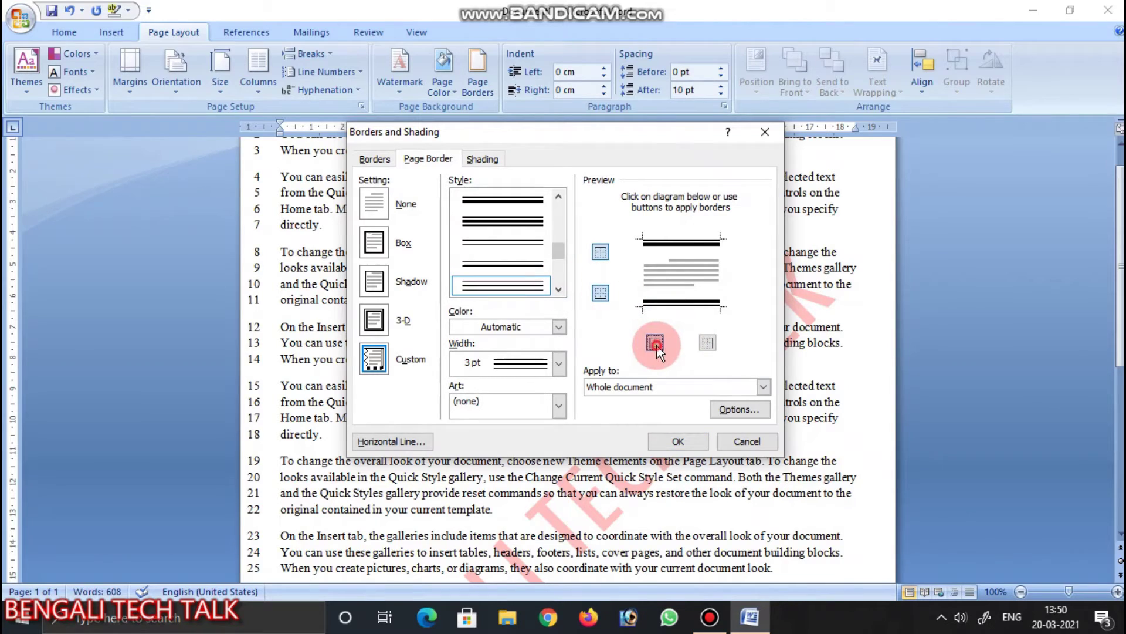
click(707, 342)
click(679, 441)
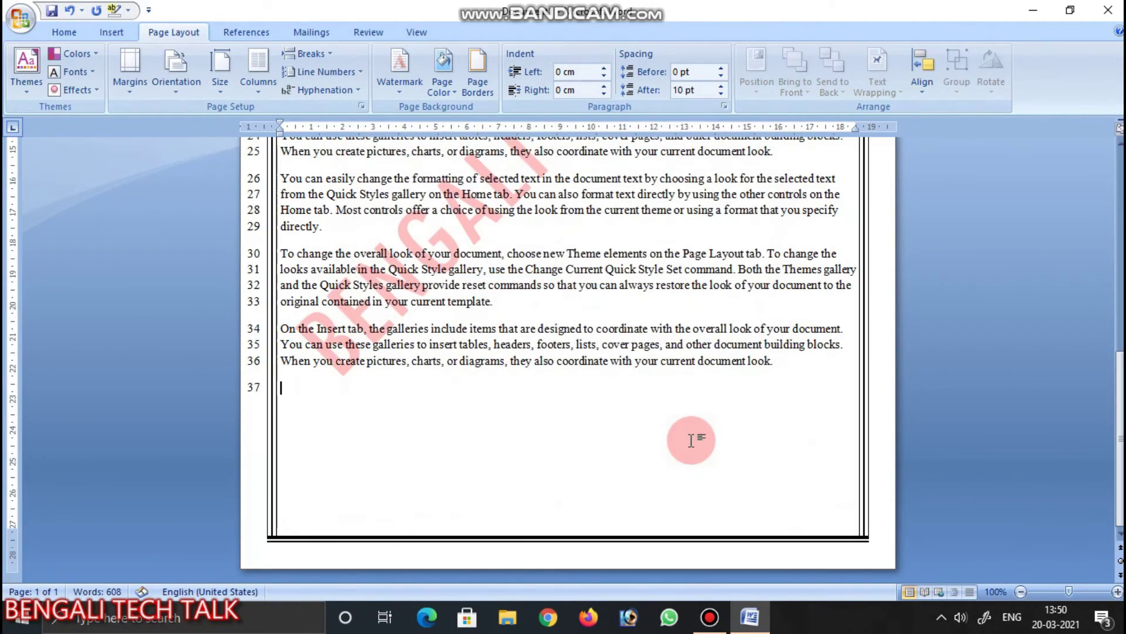
scroll(762, 411, up, 5)
scroll(833, 404, up, 5)
click(589, 305)
scroll(589, 305, down, 4)
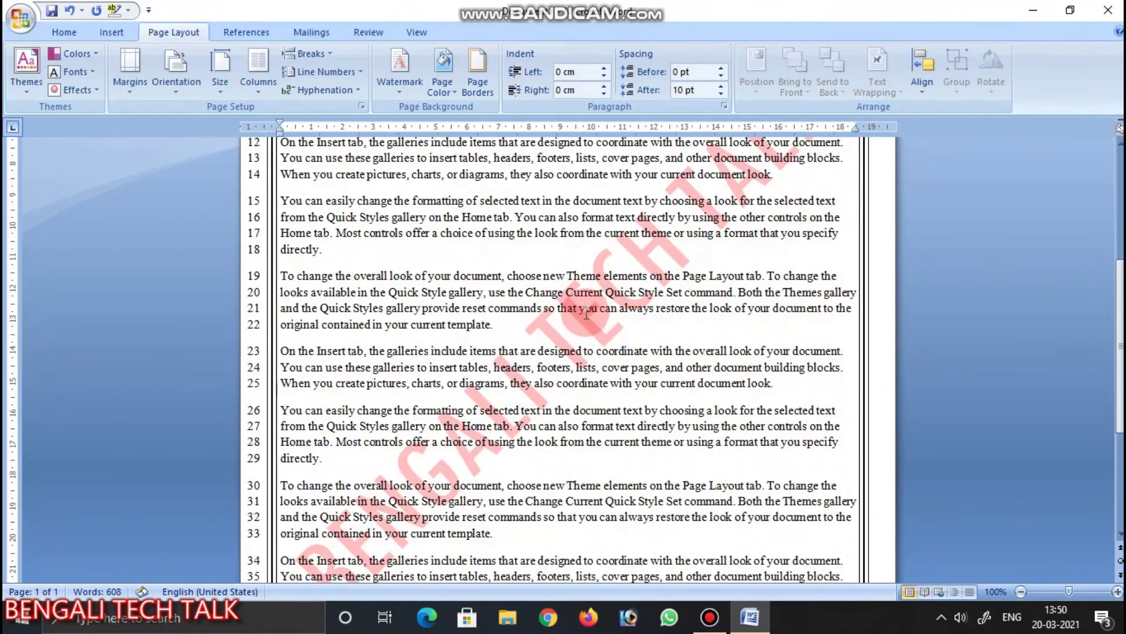
scroll(589, 305, down, 4)
scroll(589, 305, up, 9)
scroll(589, 305, up, 1)
- Choose the yellow-stars art page border and apply it around the page
click(473, 78)
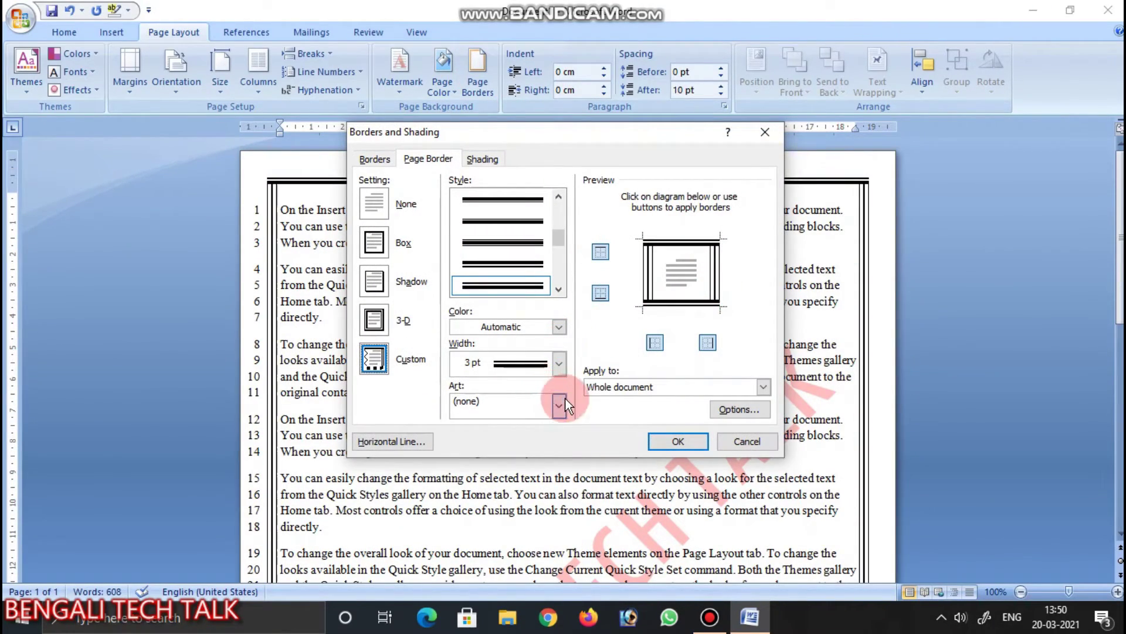
click(562, 406)
scroll(503, 469, down, 3)
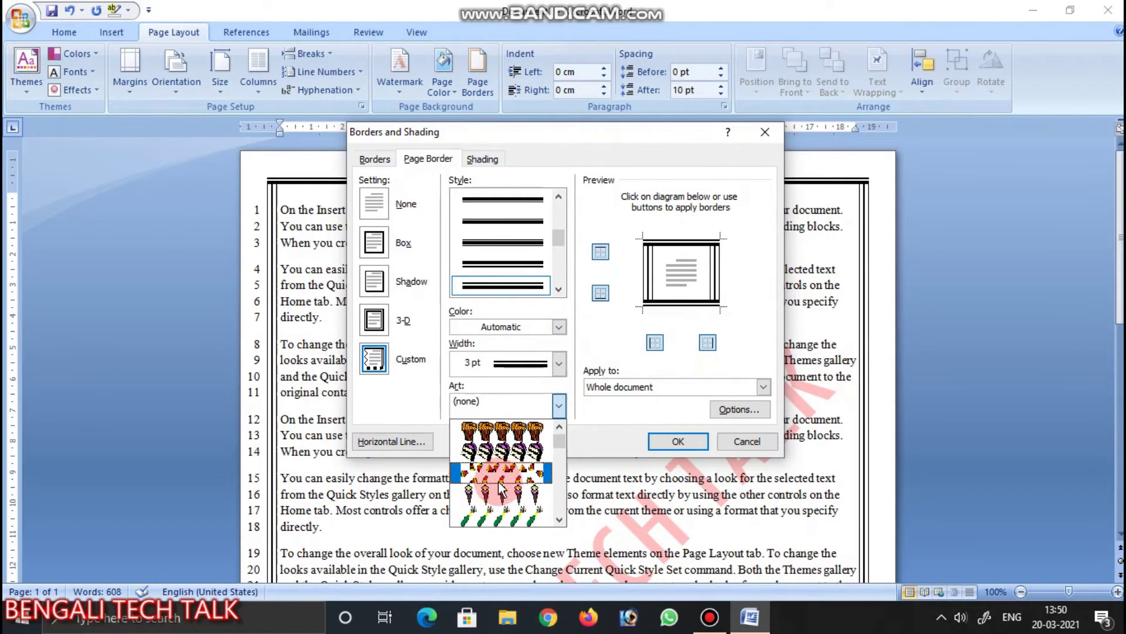
scroll(502, 489, down, 3)
scroll(503, 490, down, 3)
scroll(504, 499, down, 3)
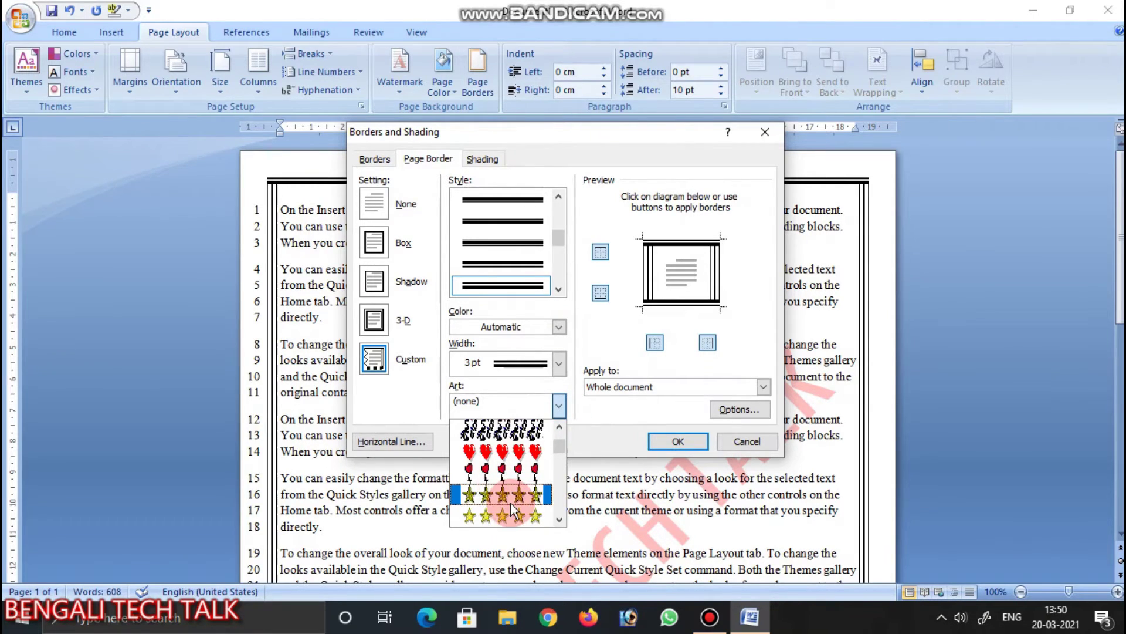
click(511, 510)
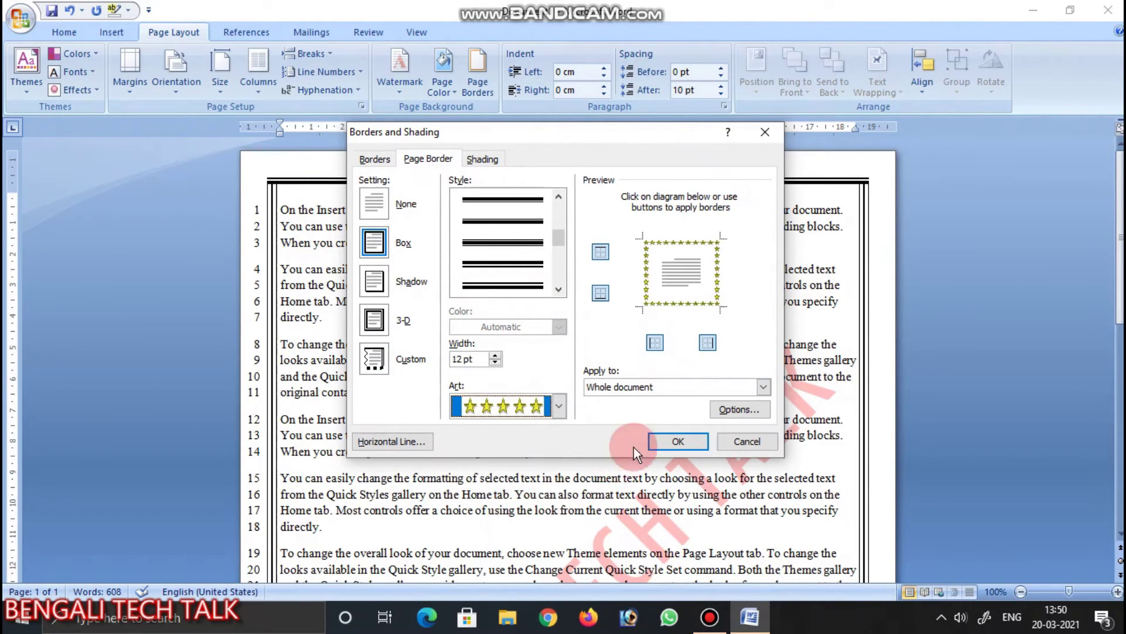
click(669, 444)
scroll(667, 444, down, 3)
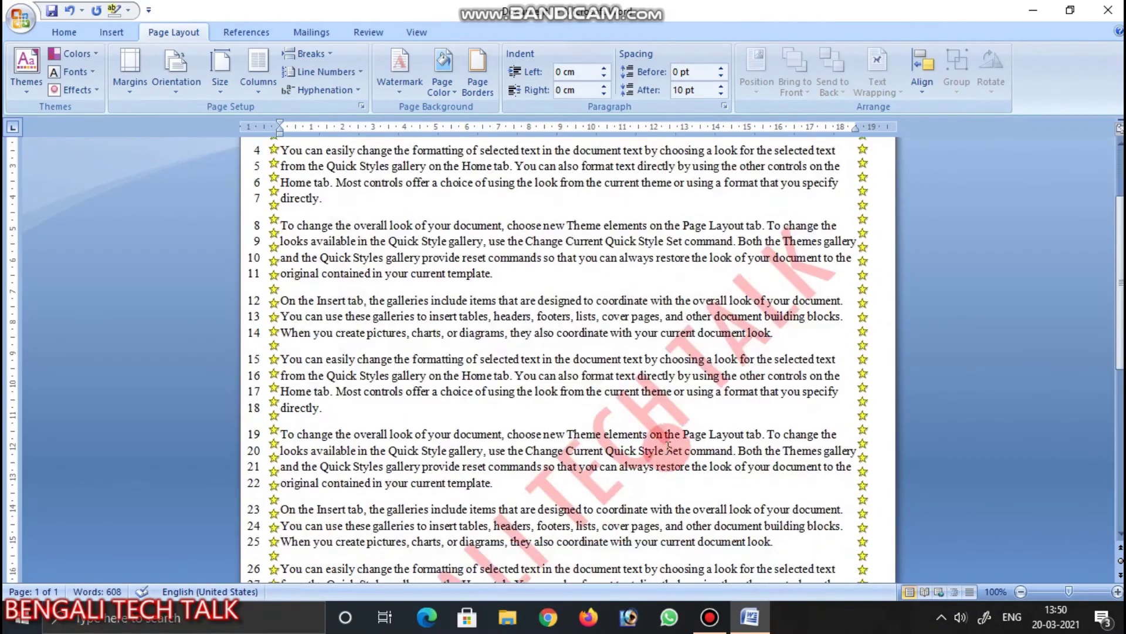
scroll(667, 446, down, 2)
scroll(667, 450, down, 3)
scroll(663, 448, down, 2)
scroll(666, 445, up, 4)
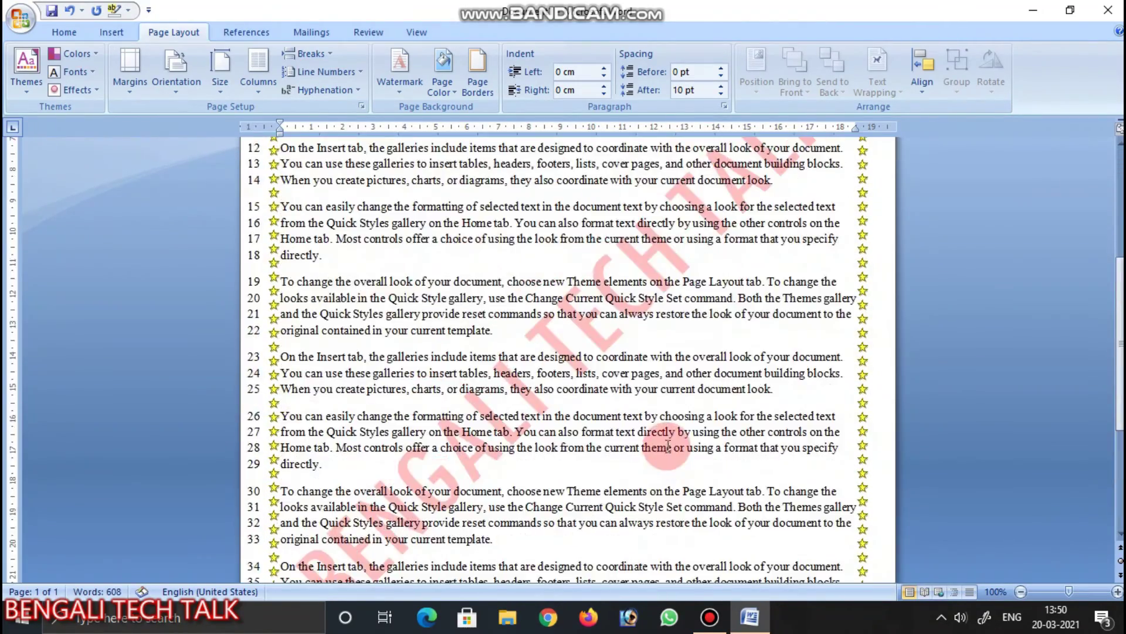
scroll(672, 440, up, 5)
scroll(679, 430, down, 7)
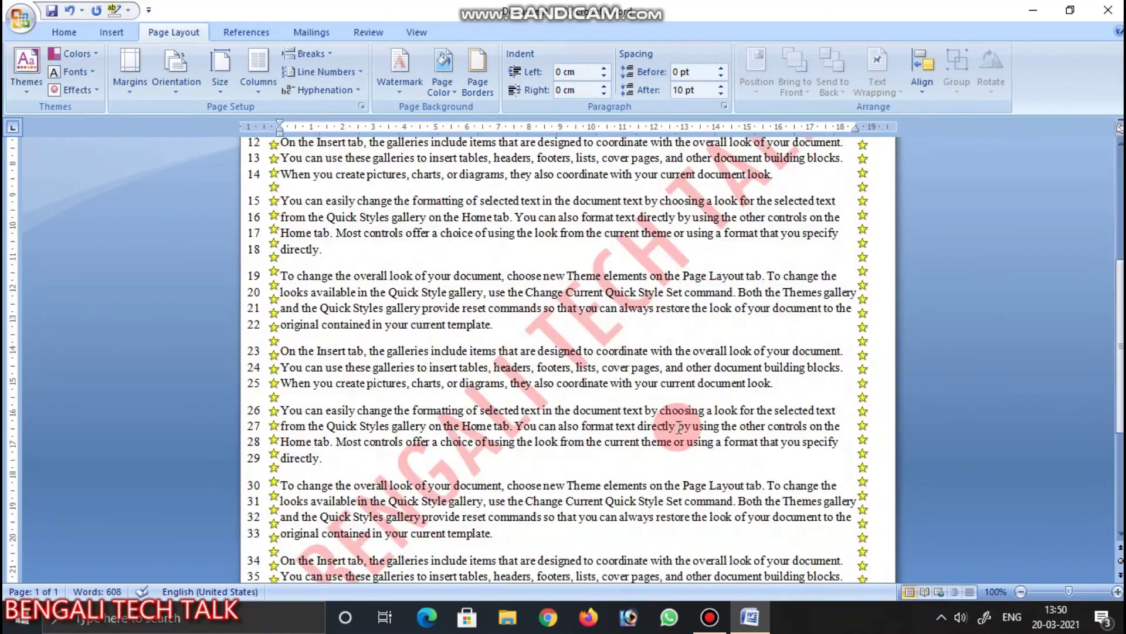
scroll(677, 437, down, 4)
scroll(674, 444, up, 6)
scroll(675, 444, up, 3)
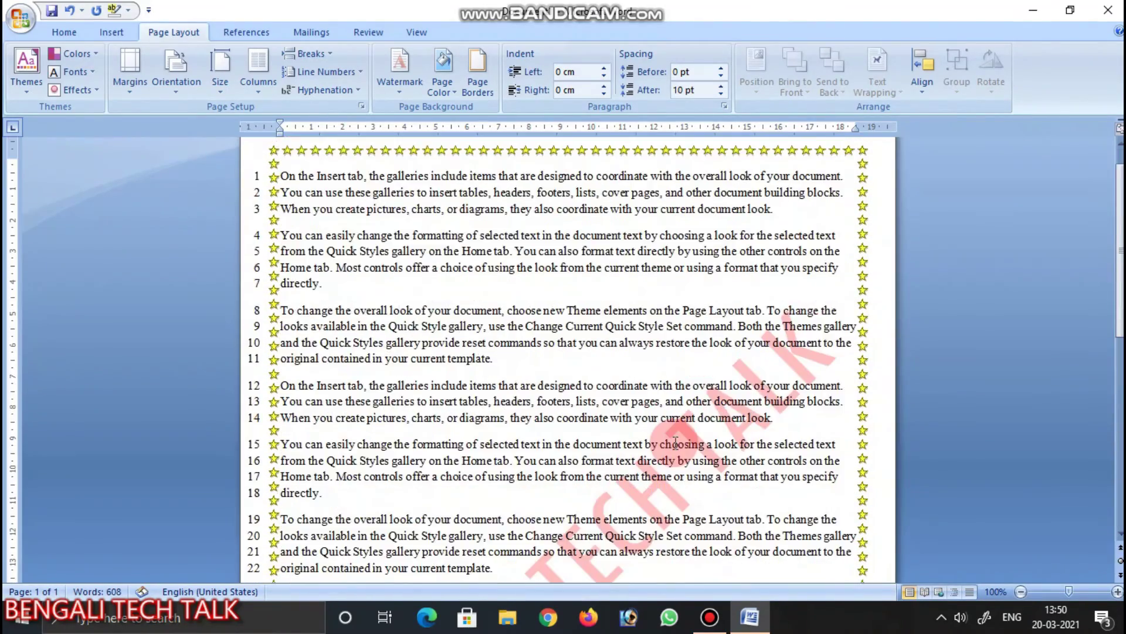
scroll(720, 326, up, 3)
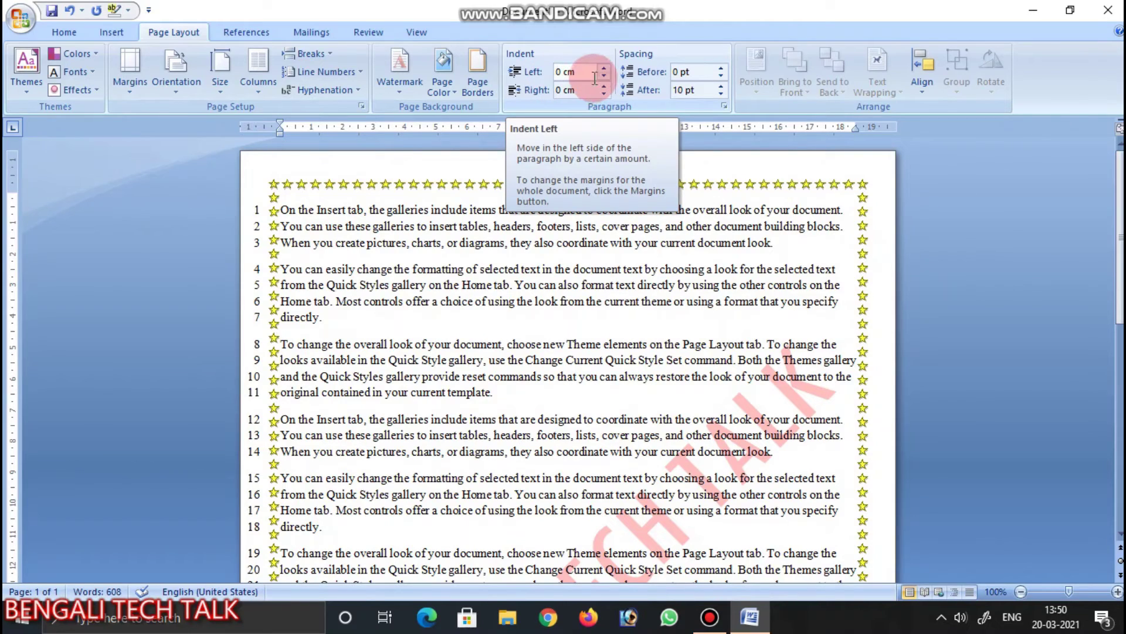
- Adjust the first paragraph's left indent up and down, settling at 0.9 cm
click(604, 69)
click(605, 68)
click(605, 68)
click(605, 68)
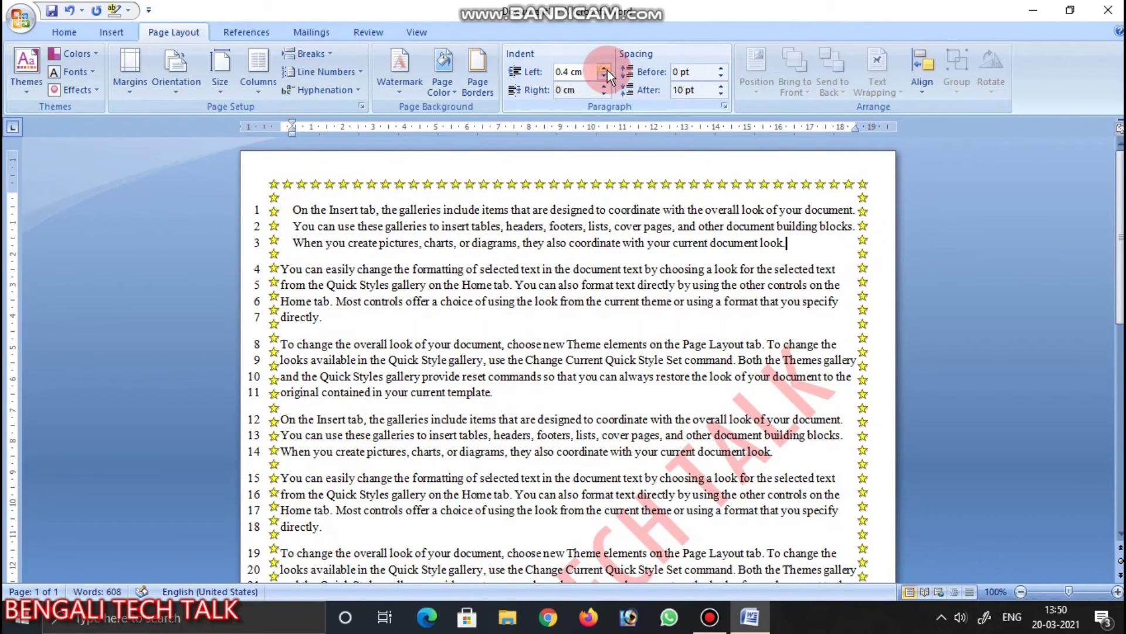
click(605, 76)
click(604, 76)
click(604, 75)
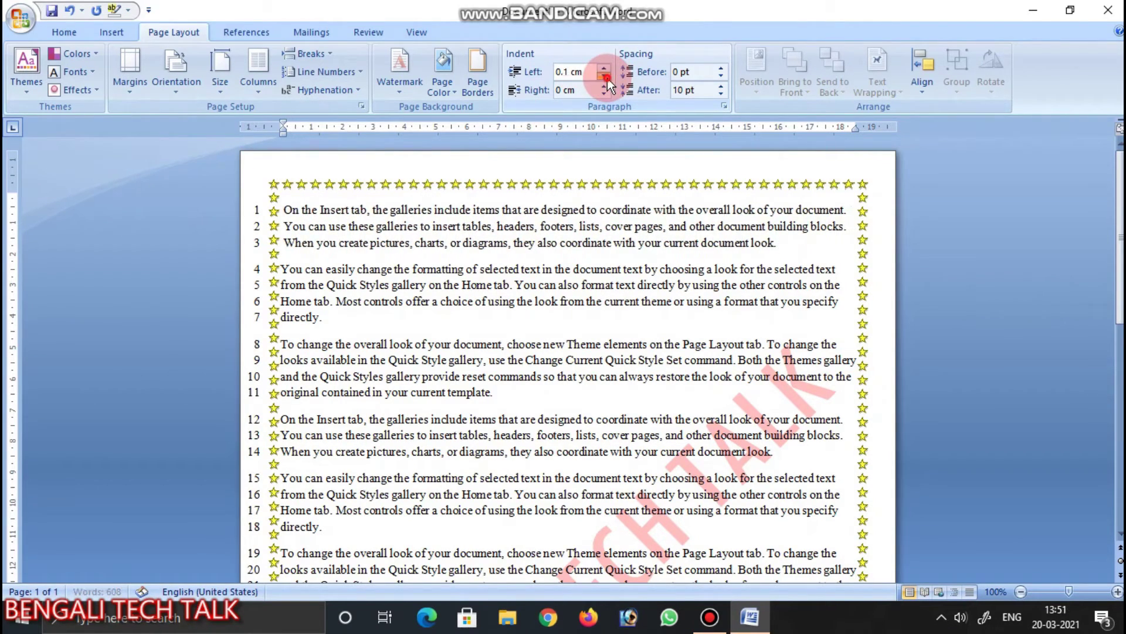
click(604, 76)
click(604, 76)
click(604, 76)
click(604, 75)
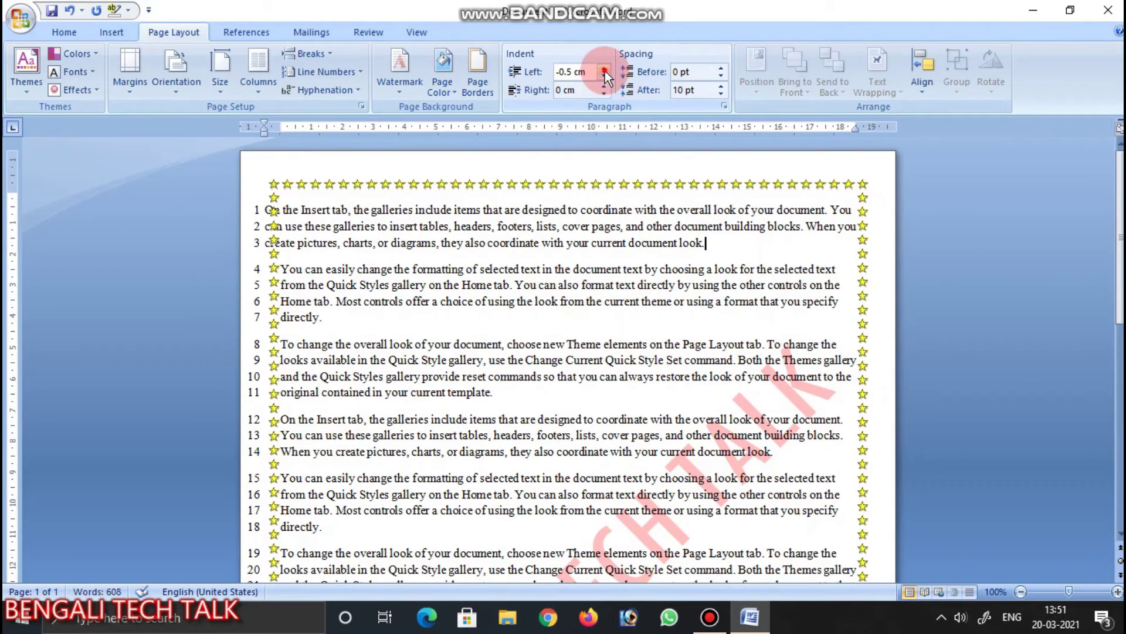
click(604, 70)
click(604, 70)
click(604, 70)
click(604, 70)
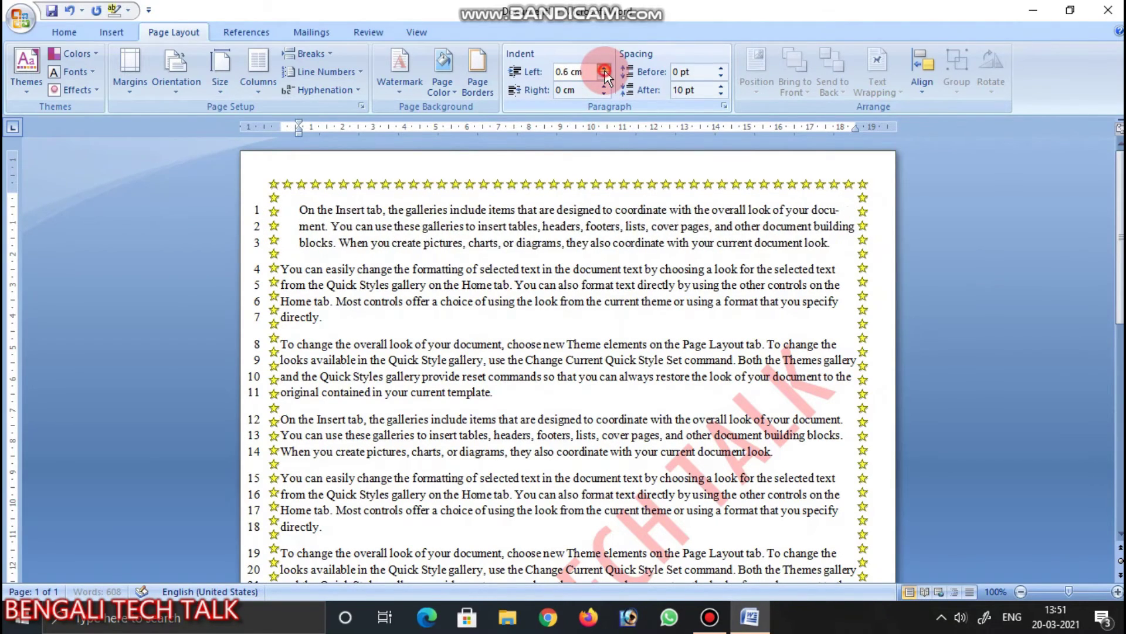
click(604, 70)
- Give the first paragraph a negative right indent so it extends past the right margin
click(605, 94)
click(604, 94)
click(605, 94)
click(604, 94)
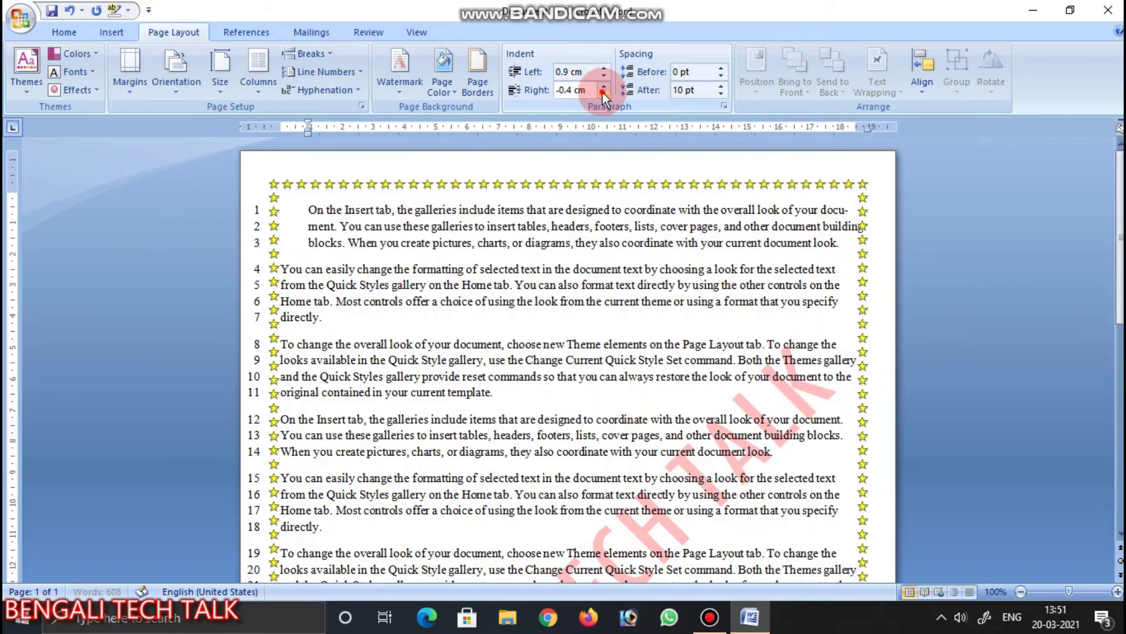
click(604, 94)
click(604, 94)
click(604, 94)
click(605, 93)
click(604, 86)
click(604, 87)
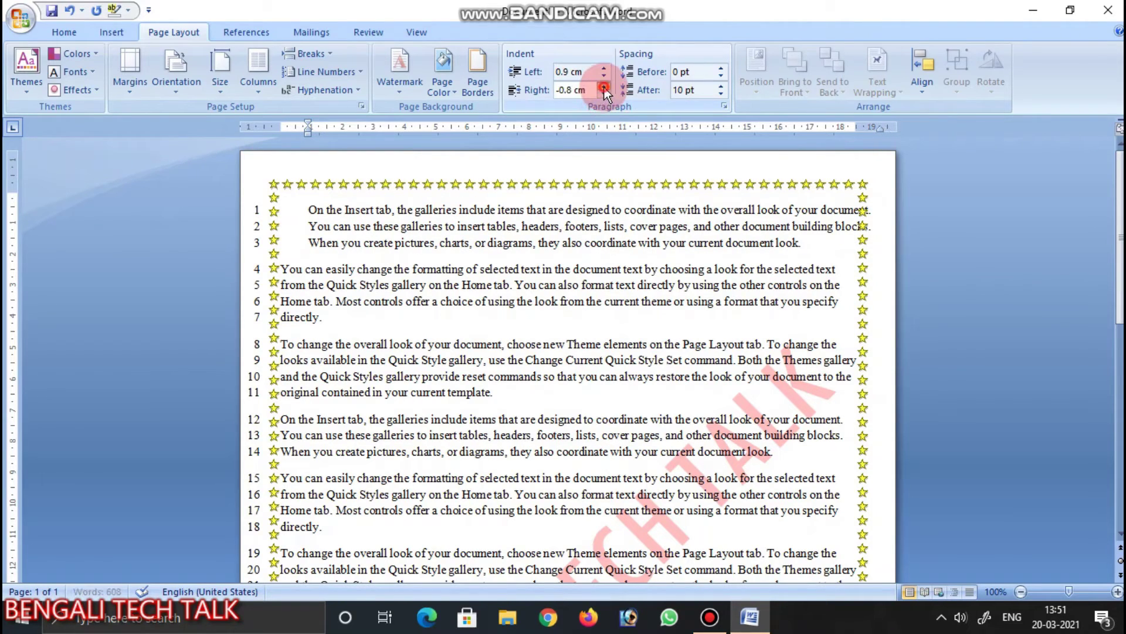
click(605, 87)
click(604, 87)
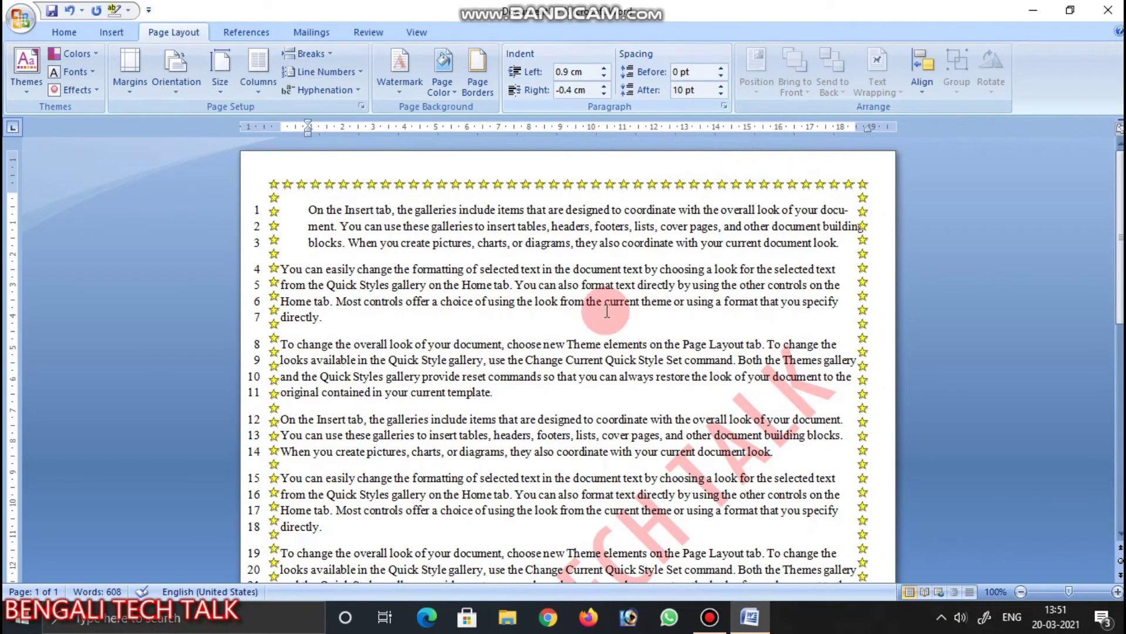
- Add 18 pt of spacing before the first paragraph
click(723, 68)
click(723, 69)
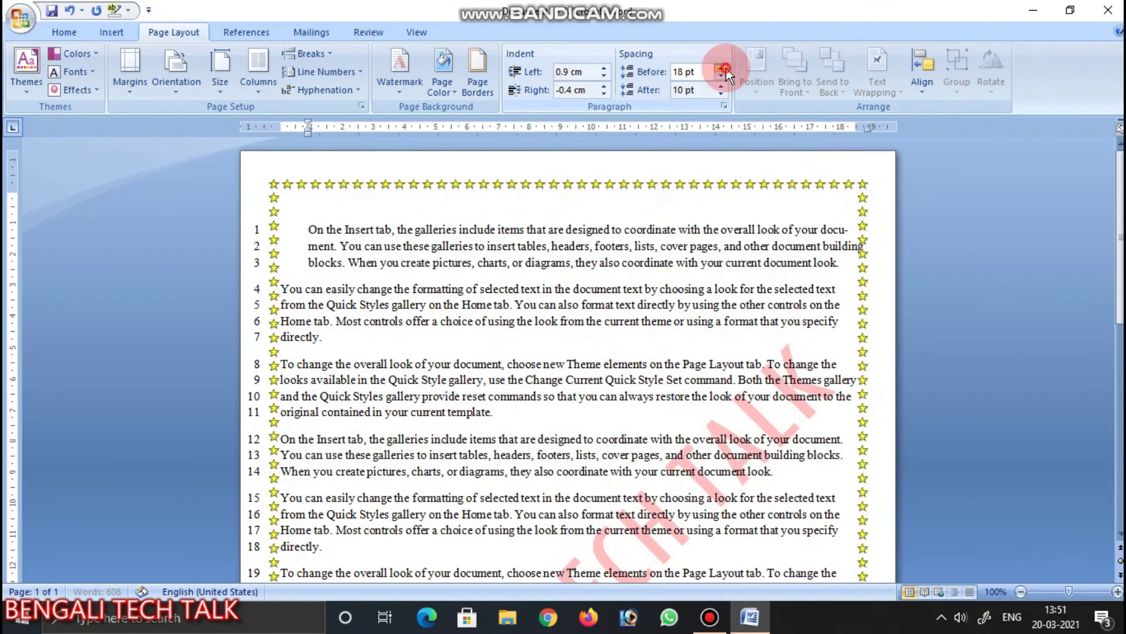
click(723, 69)
click(723, 69)
click(723, 69)
click(723, 69)
- Give the second paragraph Auto spacing before and 48 pt spacing after
click(564, 315)
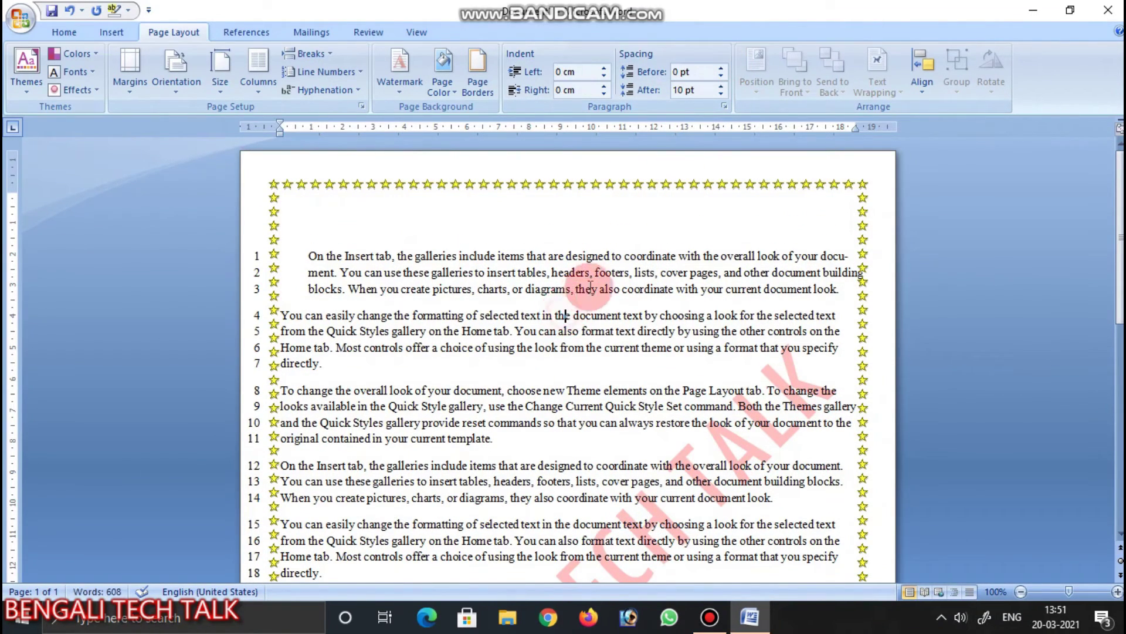
click(721, 76)
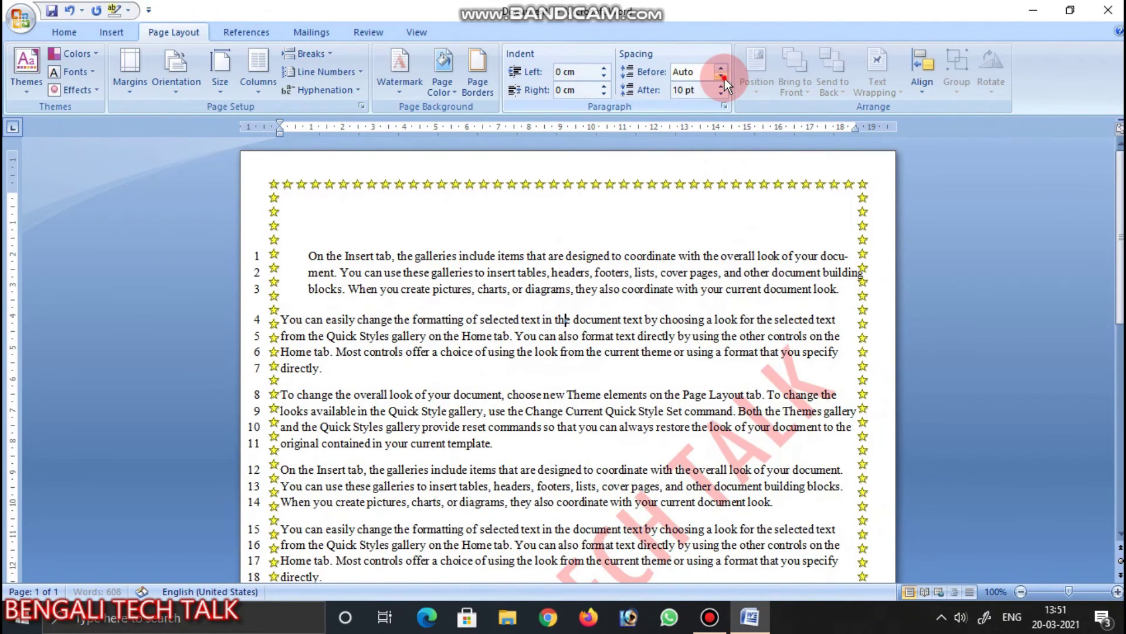
click(721, 94)
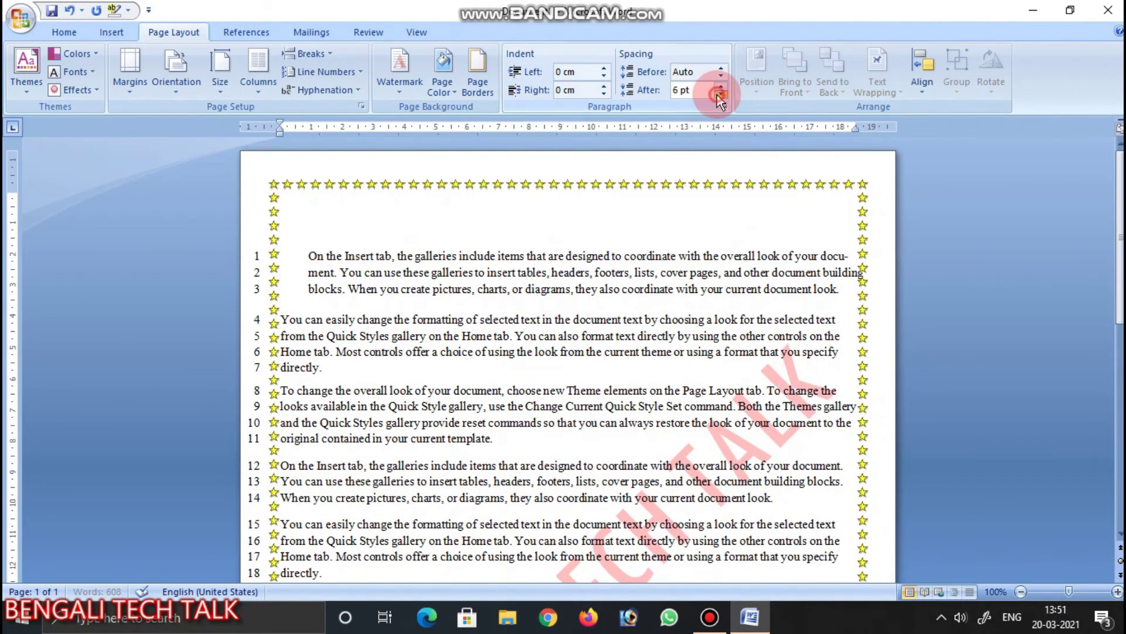
click(721, 86)
click(721, 86)
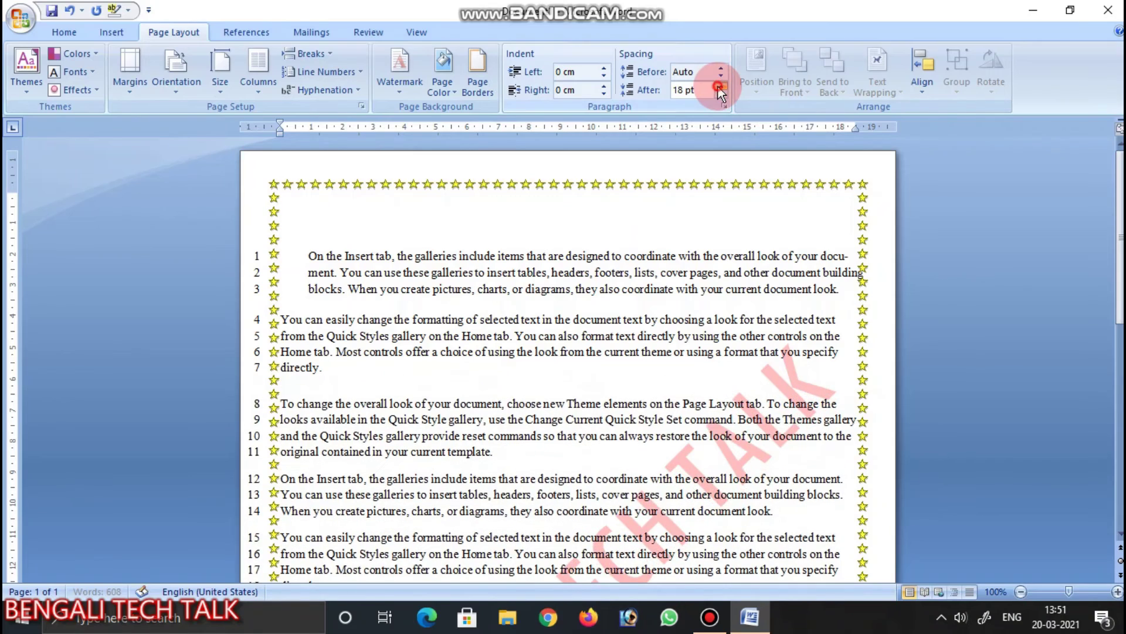
click(721, 86)
click(721, 86)
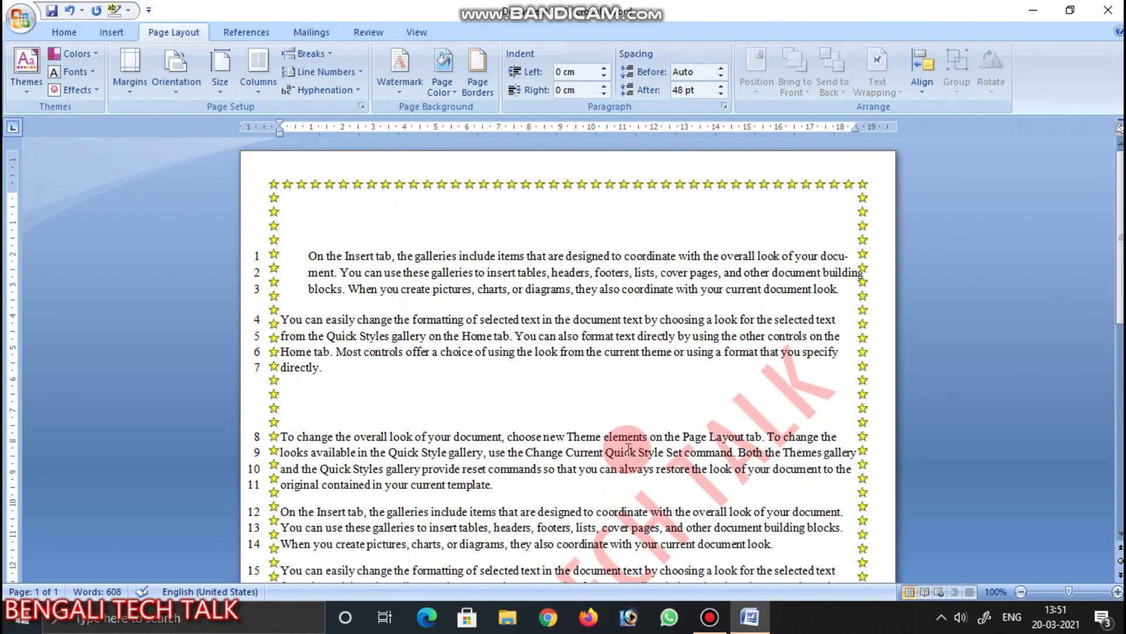
scroll(628, 450, down, 2)
scroll(629, 449, down, 5)
scroll(629, 449, up, 7)
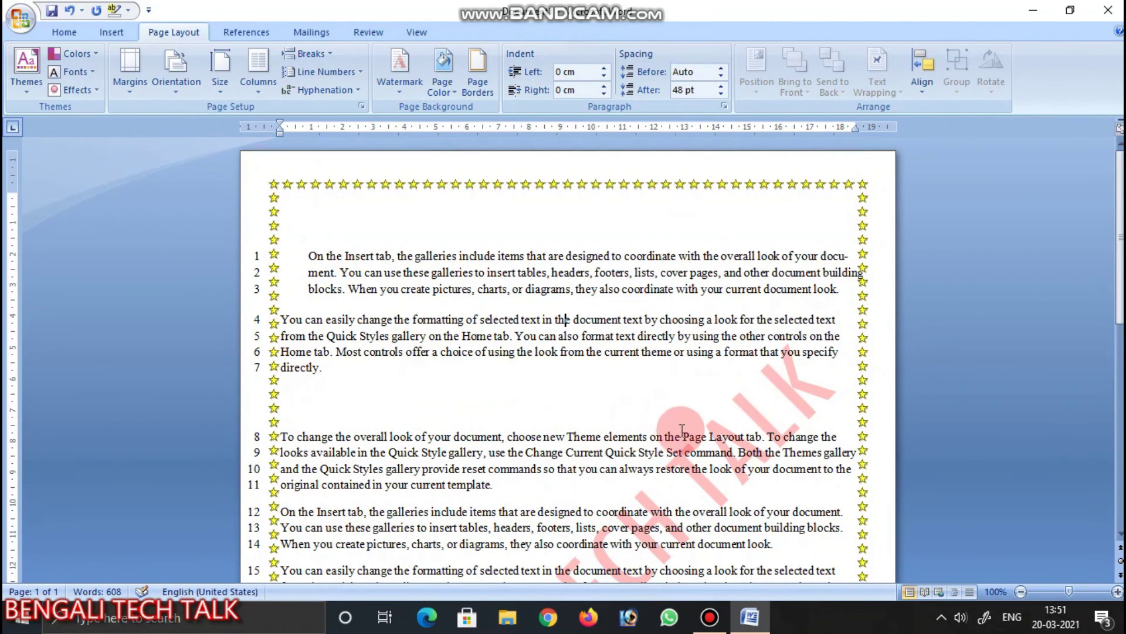